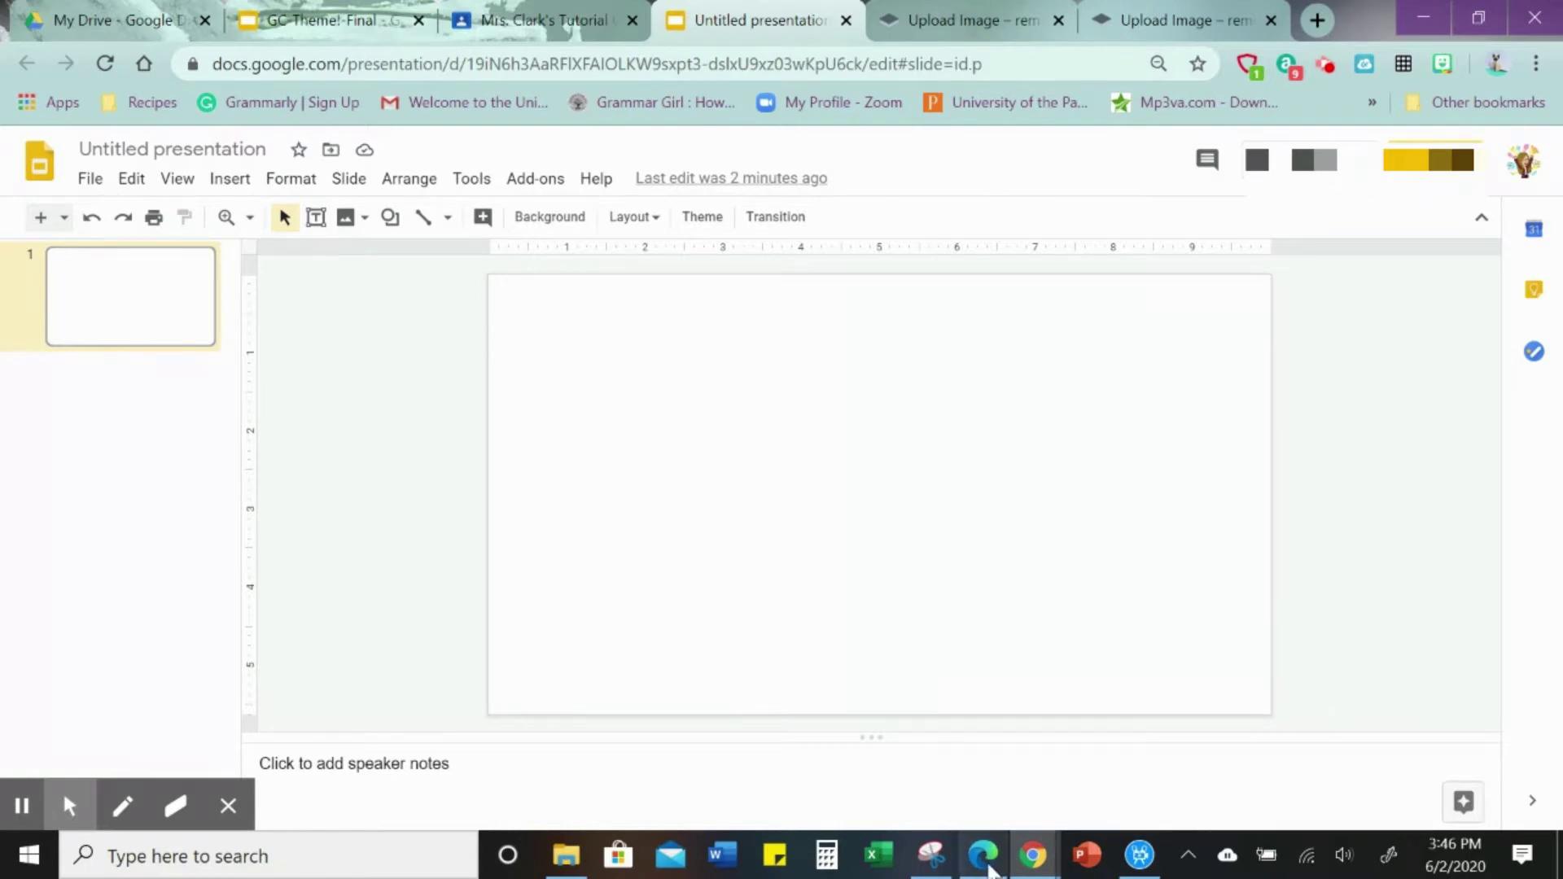
Drag the sitting teddy bear from the Symbols & Images results into the board's third top-row cell.
{"action": "mouse_move", "coordinate": [984, 869]}
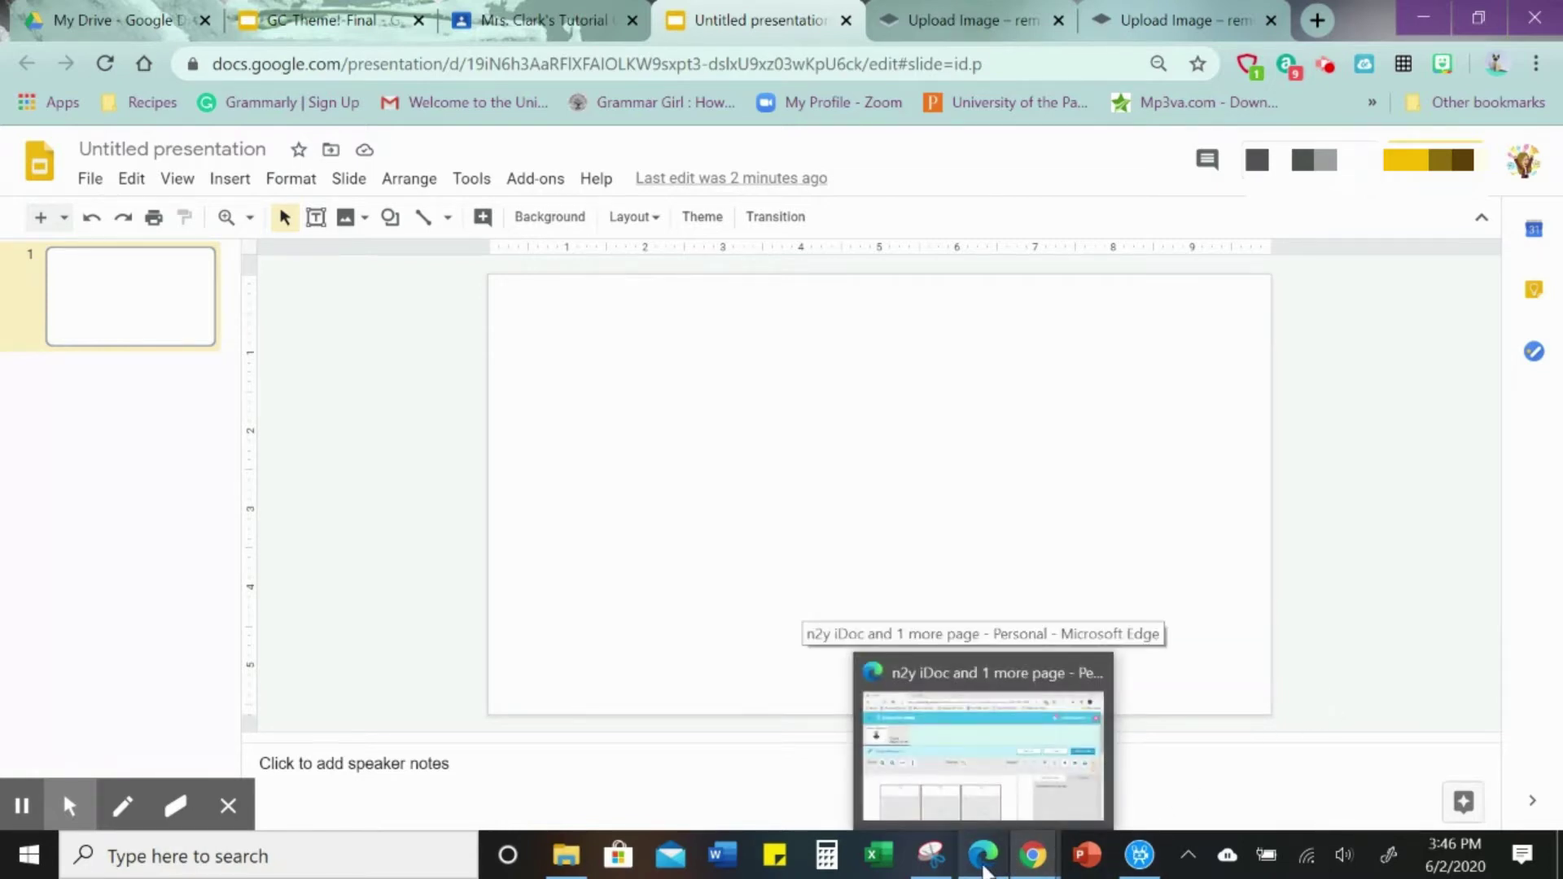
{"action": "left_click", "coordinate": [984, 870]}
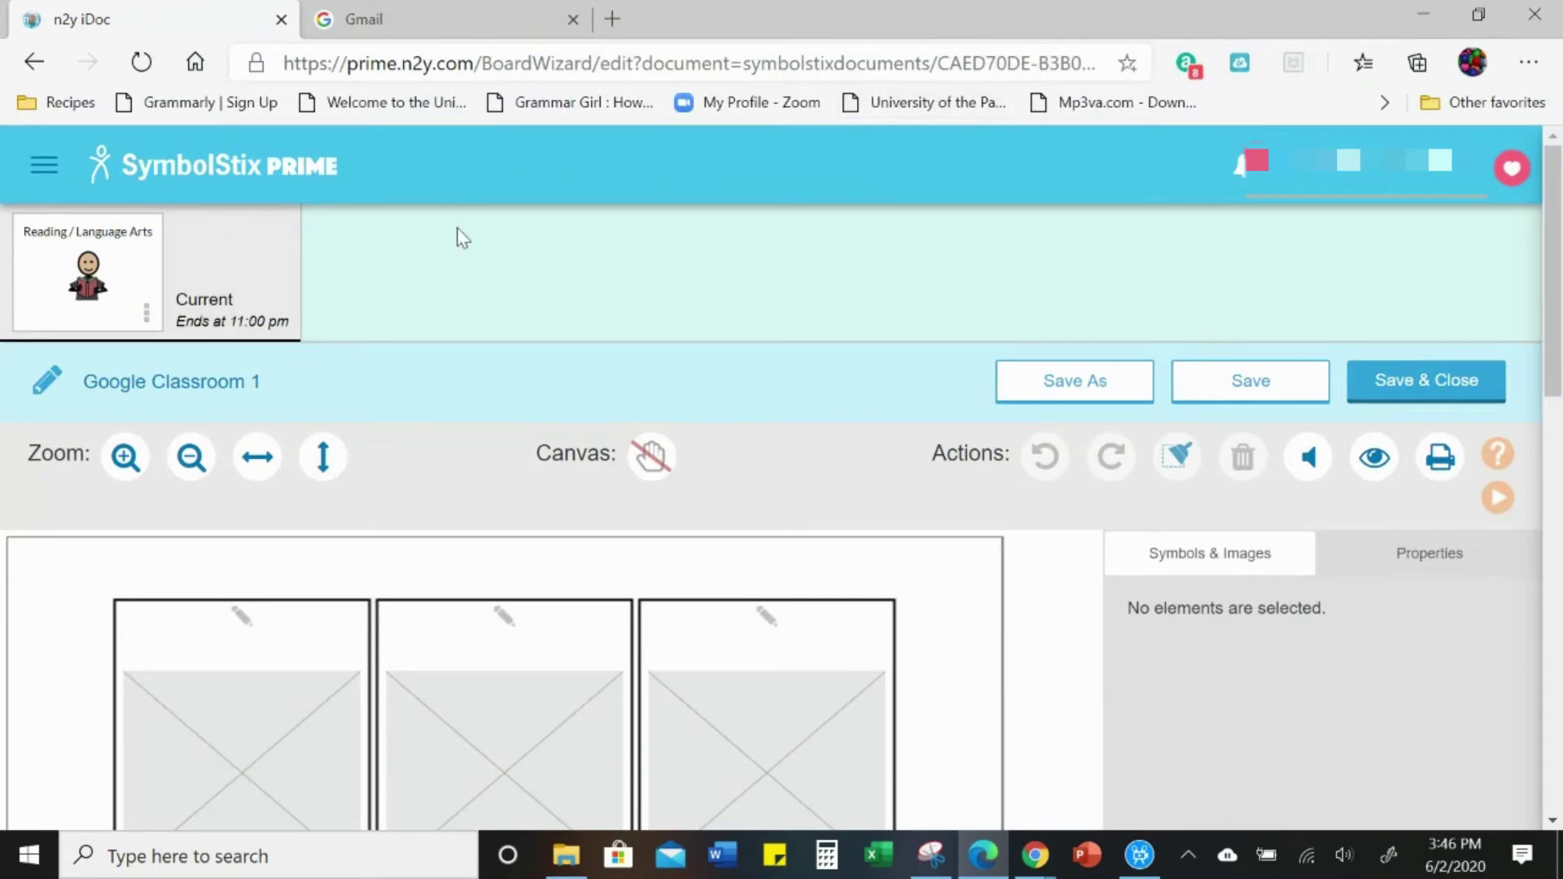
{"action": "scroll", "coordinate": [525, 272], "scroll_direction": "down", "scroll_amount": 2}
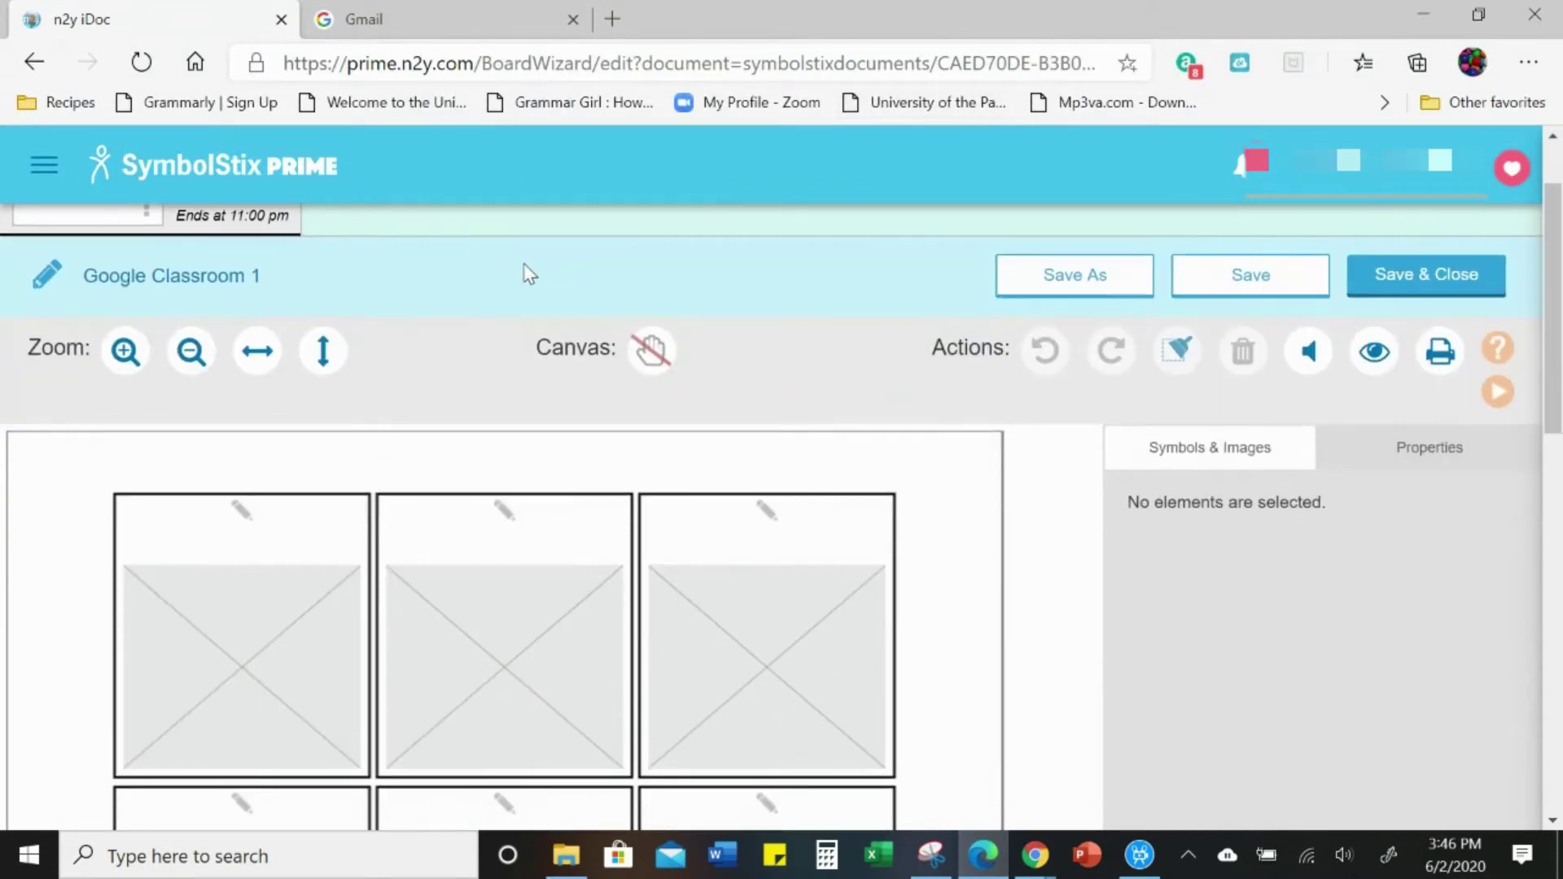
{"action": "scroll", "coordinate": [659, 461], "scroll_direction": "down", "scroll_amount": 1}
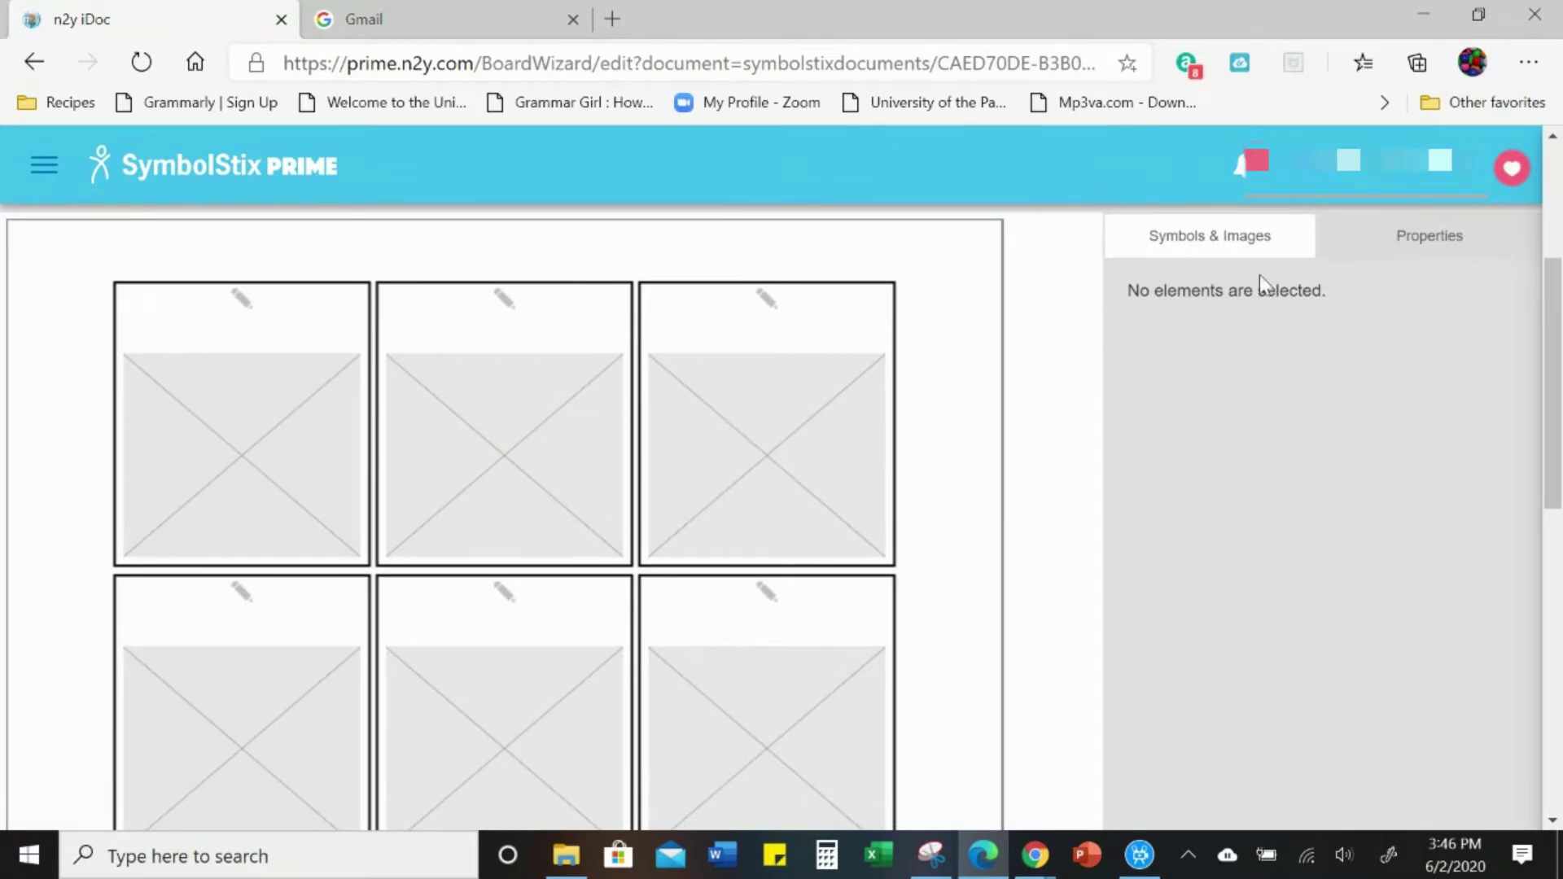
{"action": "left_click", "coordinate": [1222, 257]}
{"action": "scroll", "coordinate": [1258, 501], "scroll_direction": "down", "scroll_amount": 5}
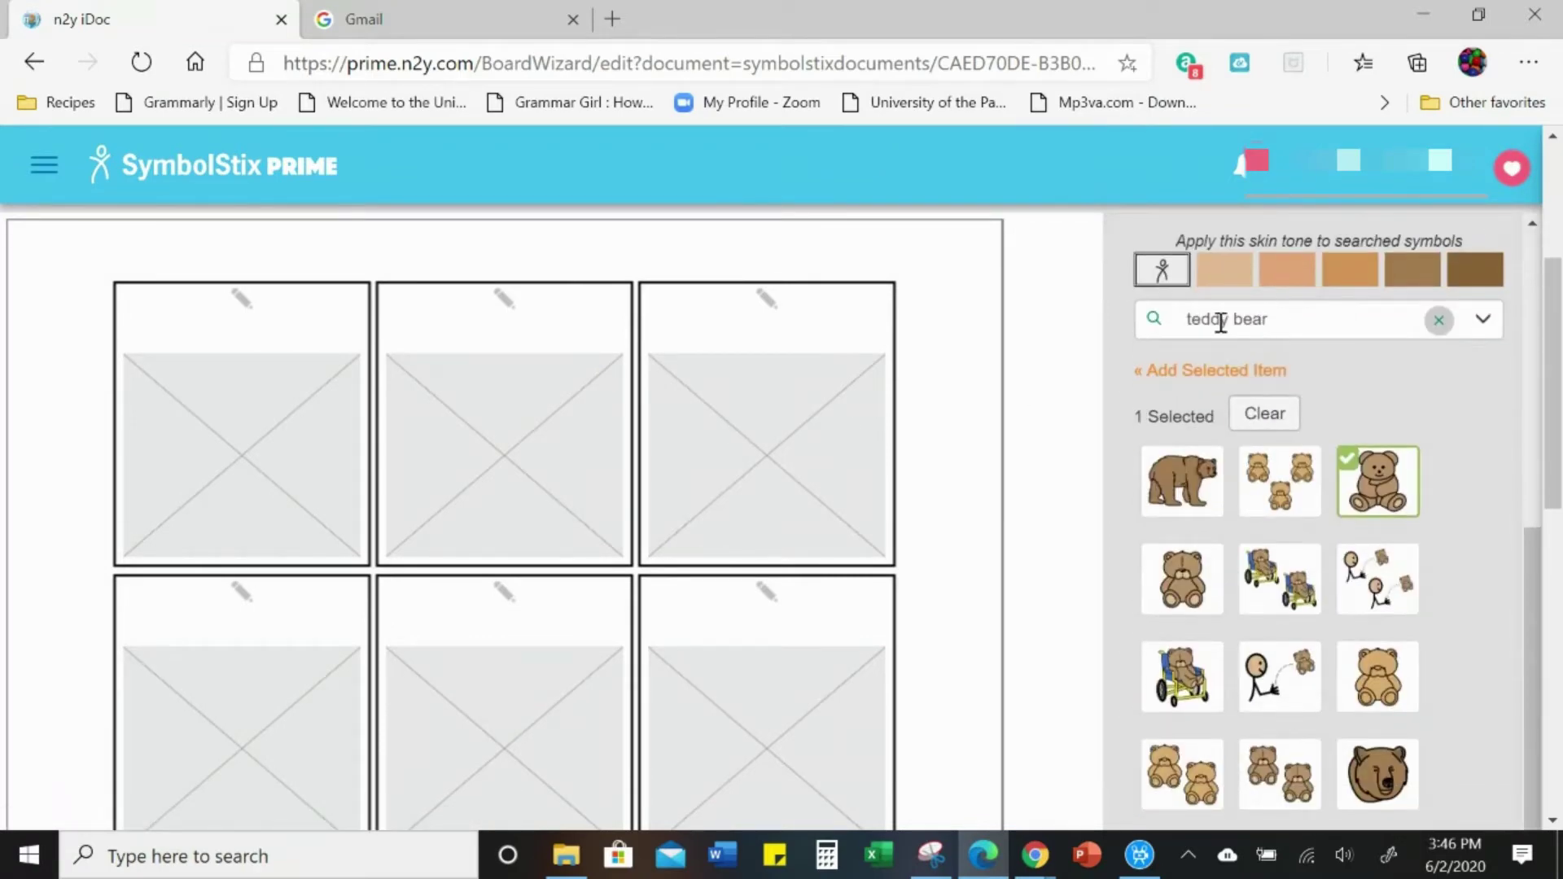
{"action": "left_click_drag", "start_coordinate": [1394, 490], "coordinate": [821, 489]}
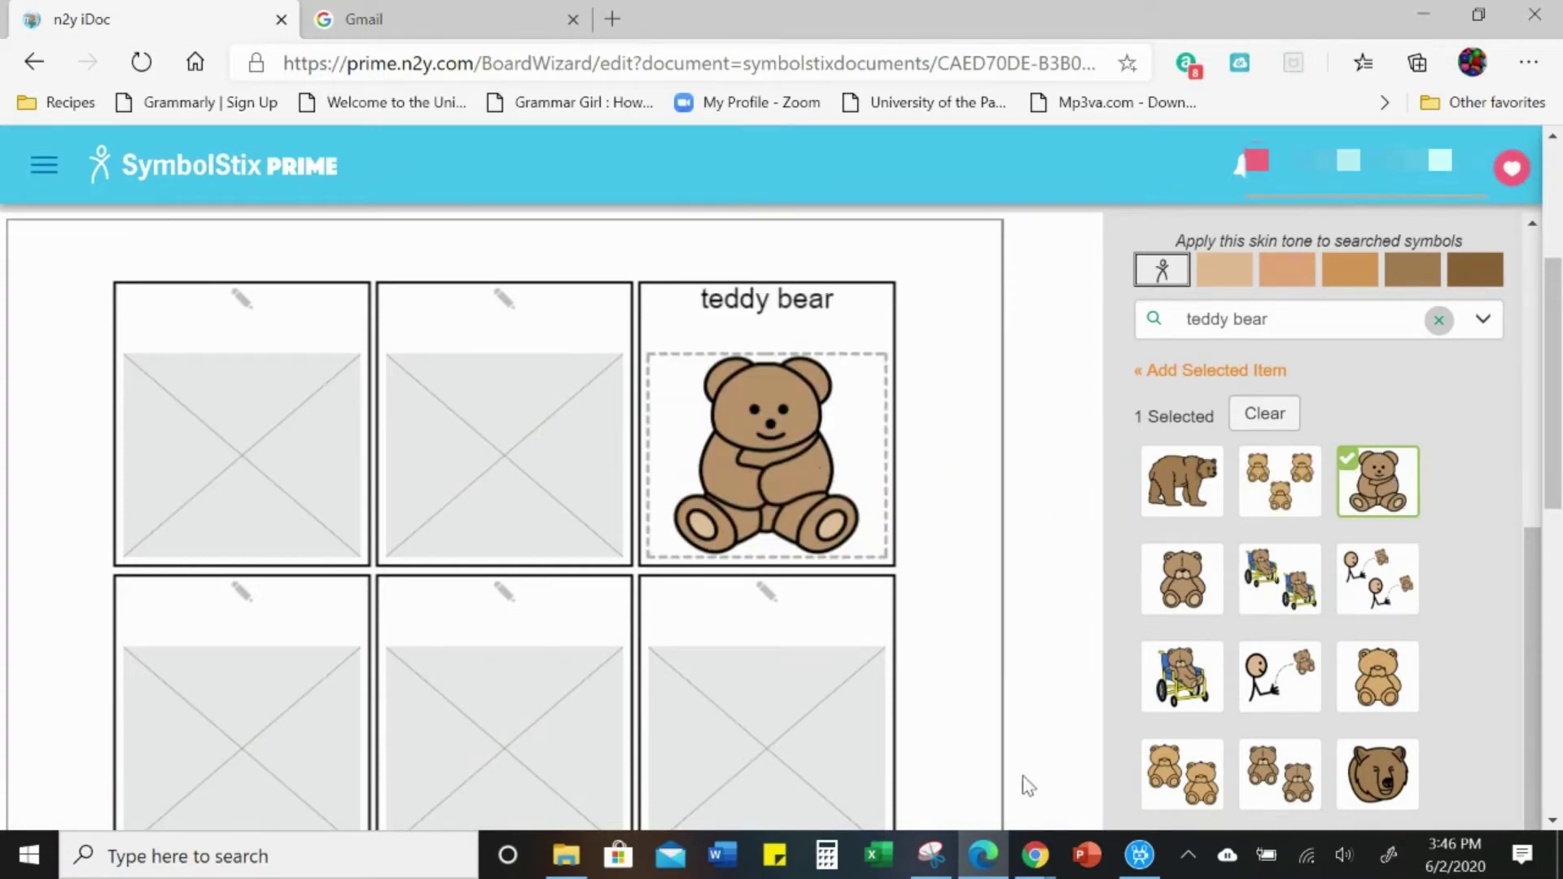
{"action": "left_click", "coordinate": [934, 865]}
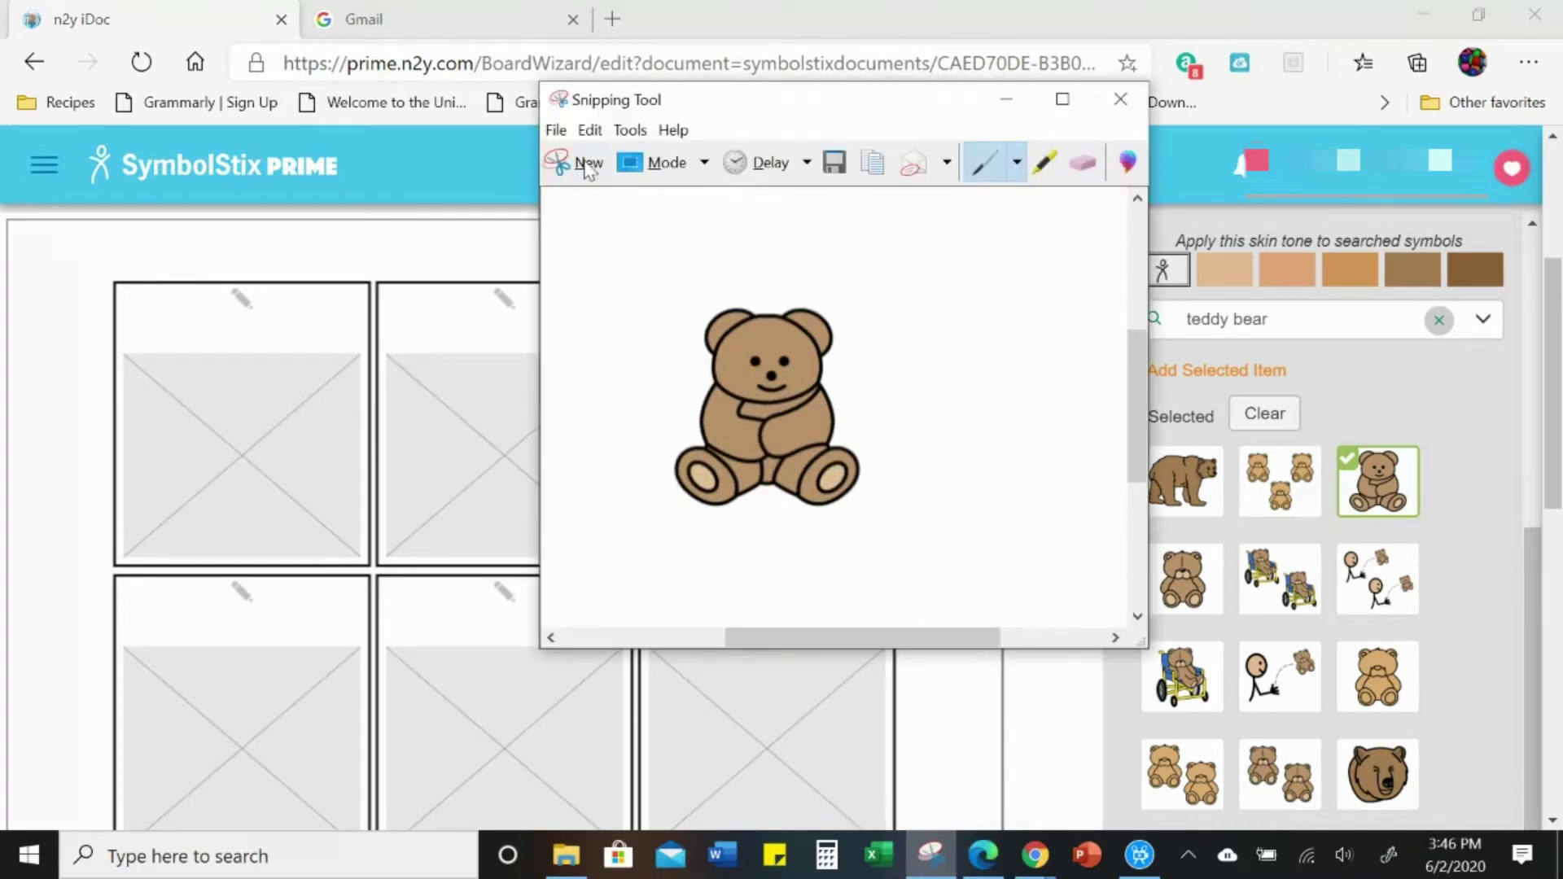
Snip the teddy bear card, then clear the dashed outline around it on the board.
{"action": "left_click", "coordinate": [587, 165]}
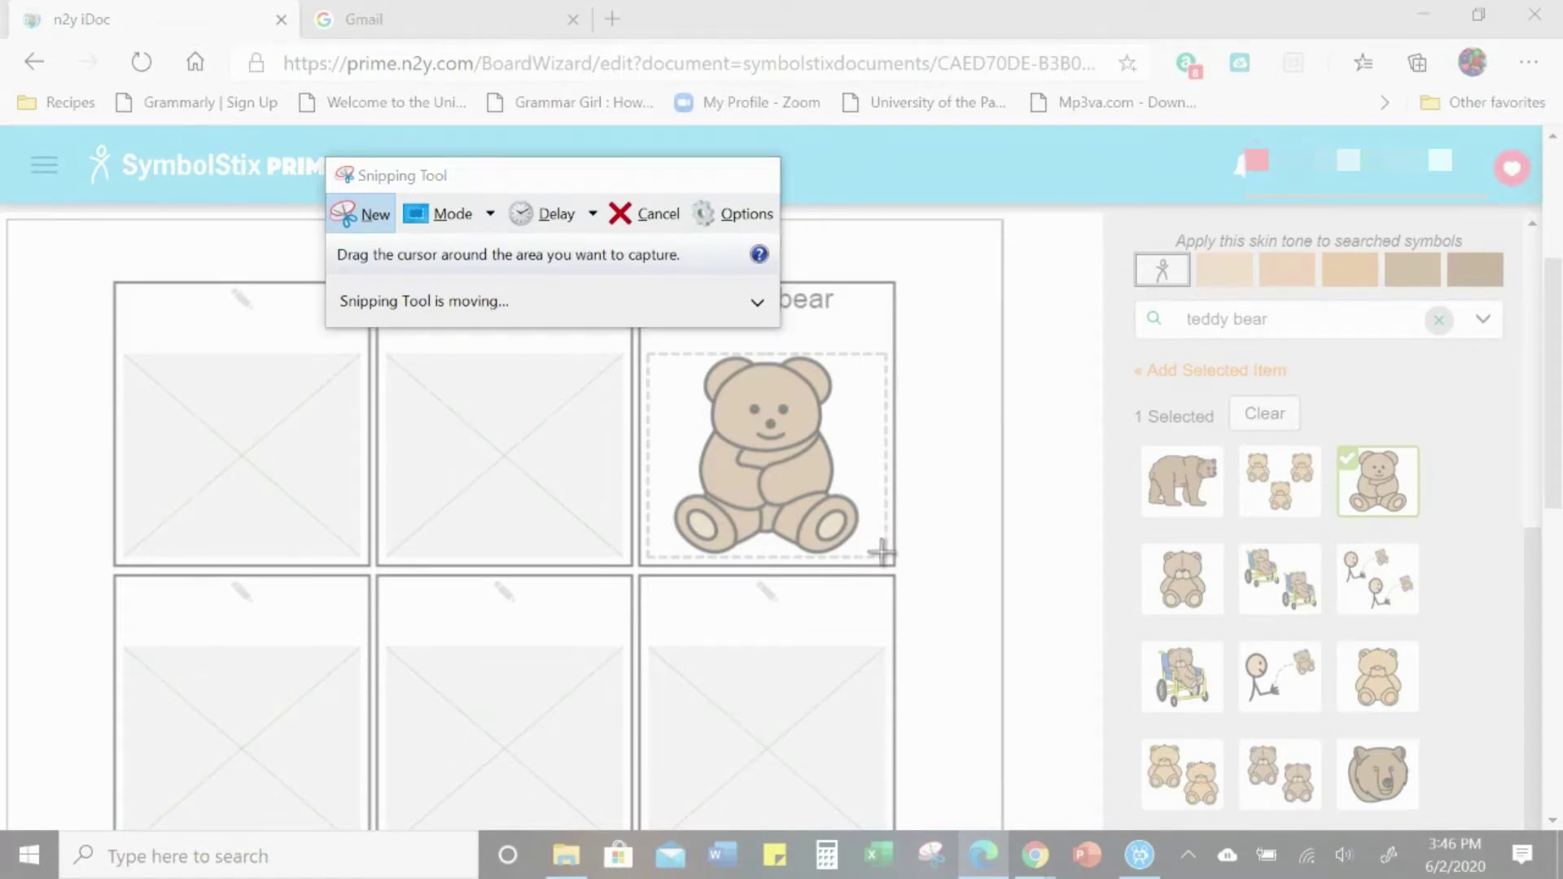
{"action": "left_click_drag", "start_coordinate": [879, 551], "coordinate": [648, 344]}
{"action": "left_click", "coordinate": [558, 204]}
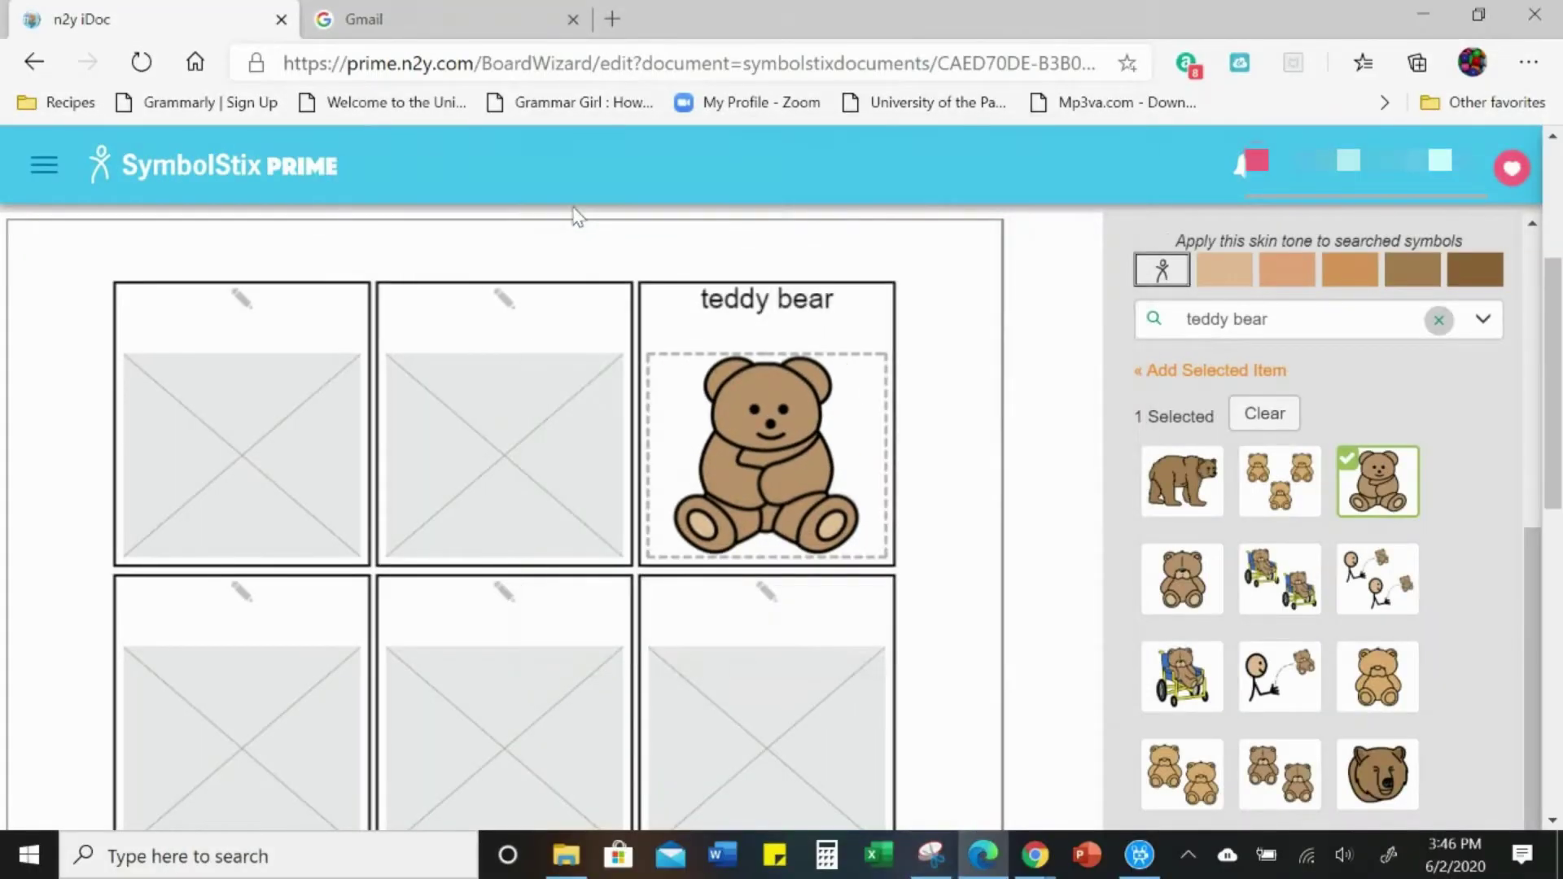
{"action": "key", "text": "Escape"}
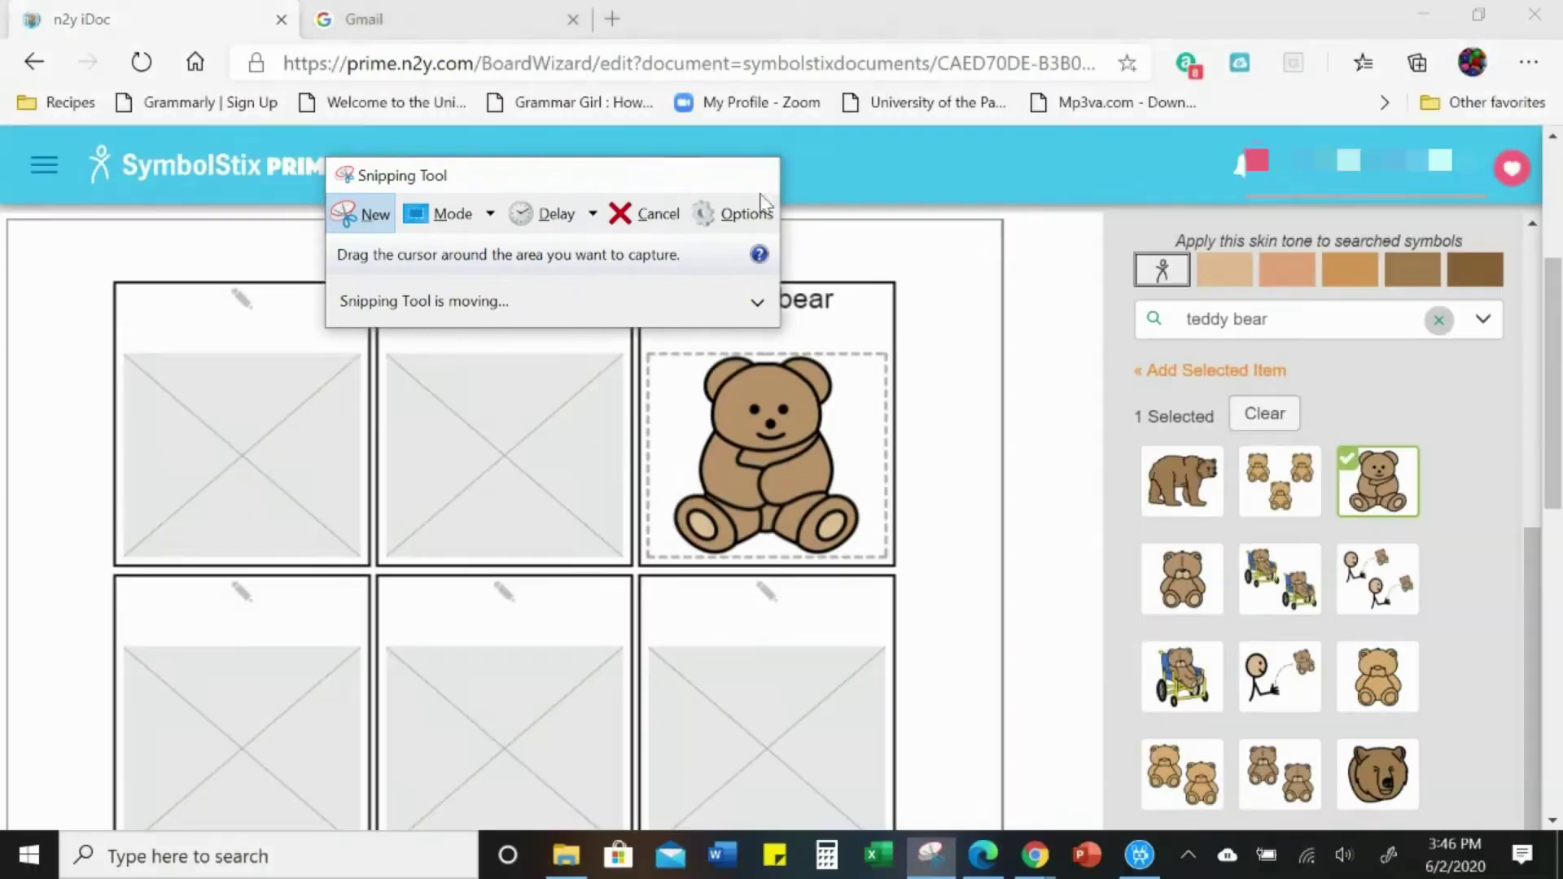
{"action": "left_click", "coordinate": [924, 478]}
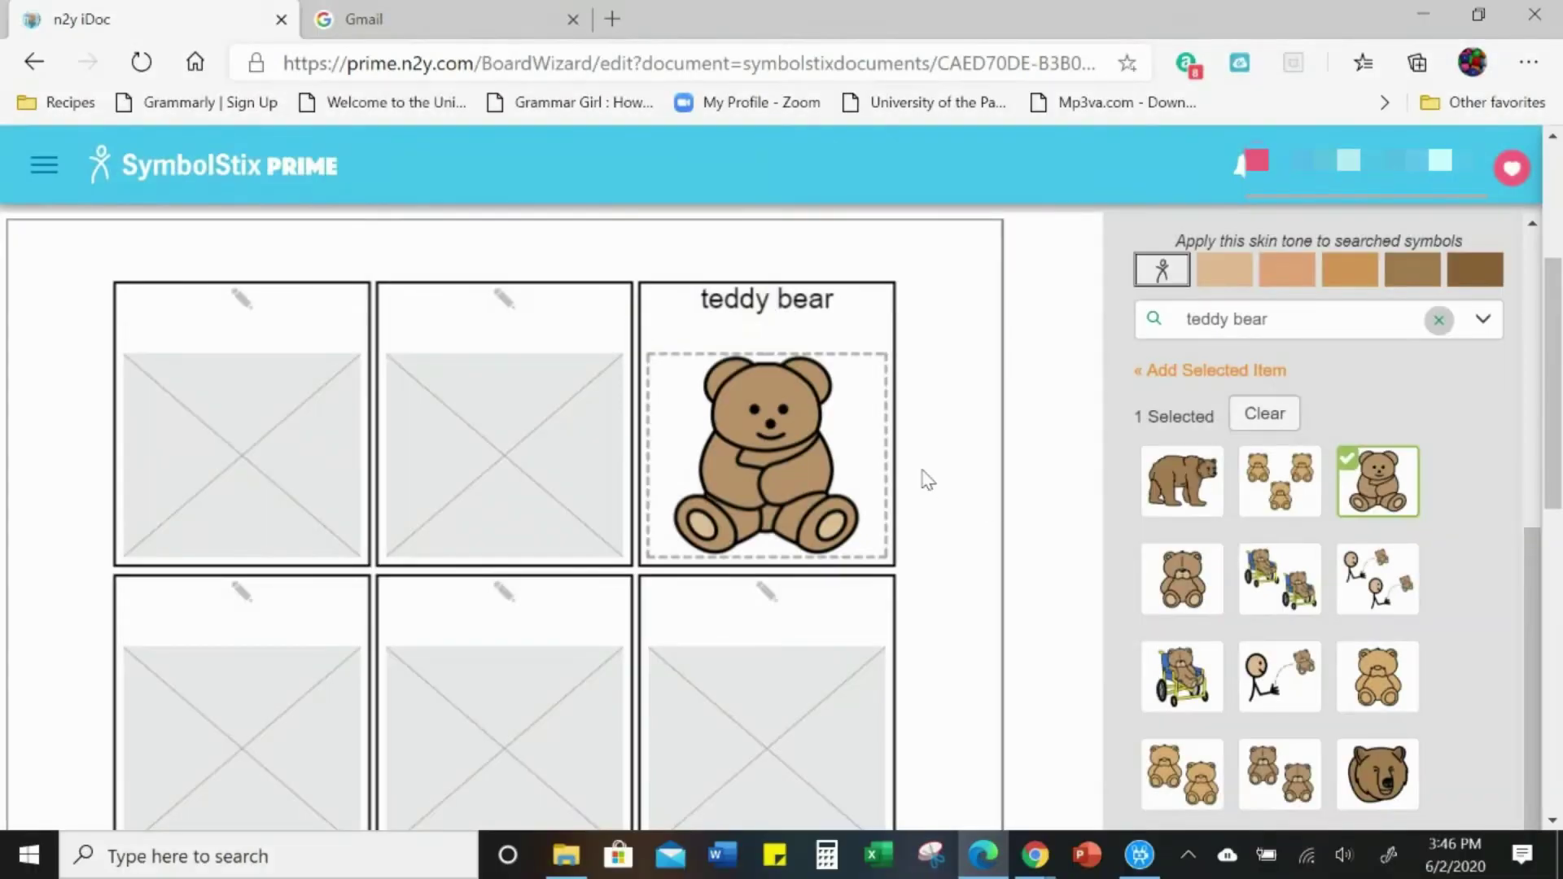
Take a new snip of just the teddy bear, without its label.
{"action": "left_click", "coordinate": [936, 865]}
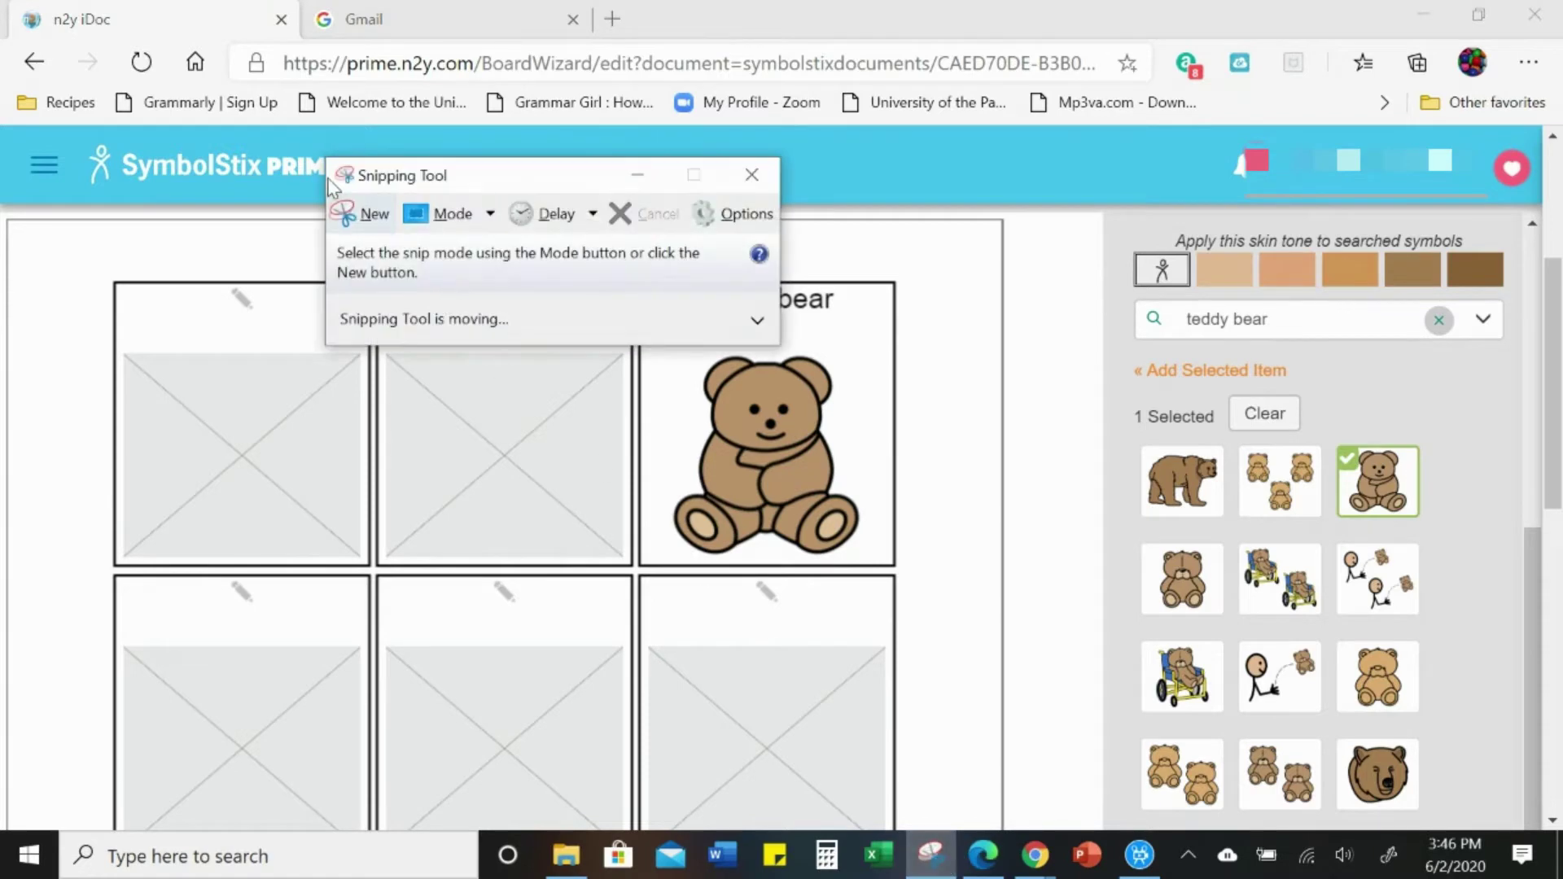
{"action": "left_click", "coordinate": [355, 213]}
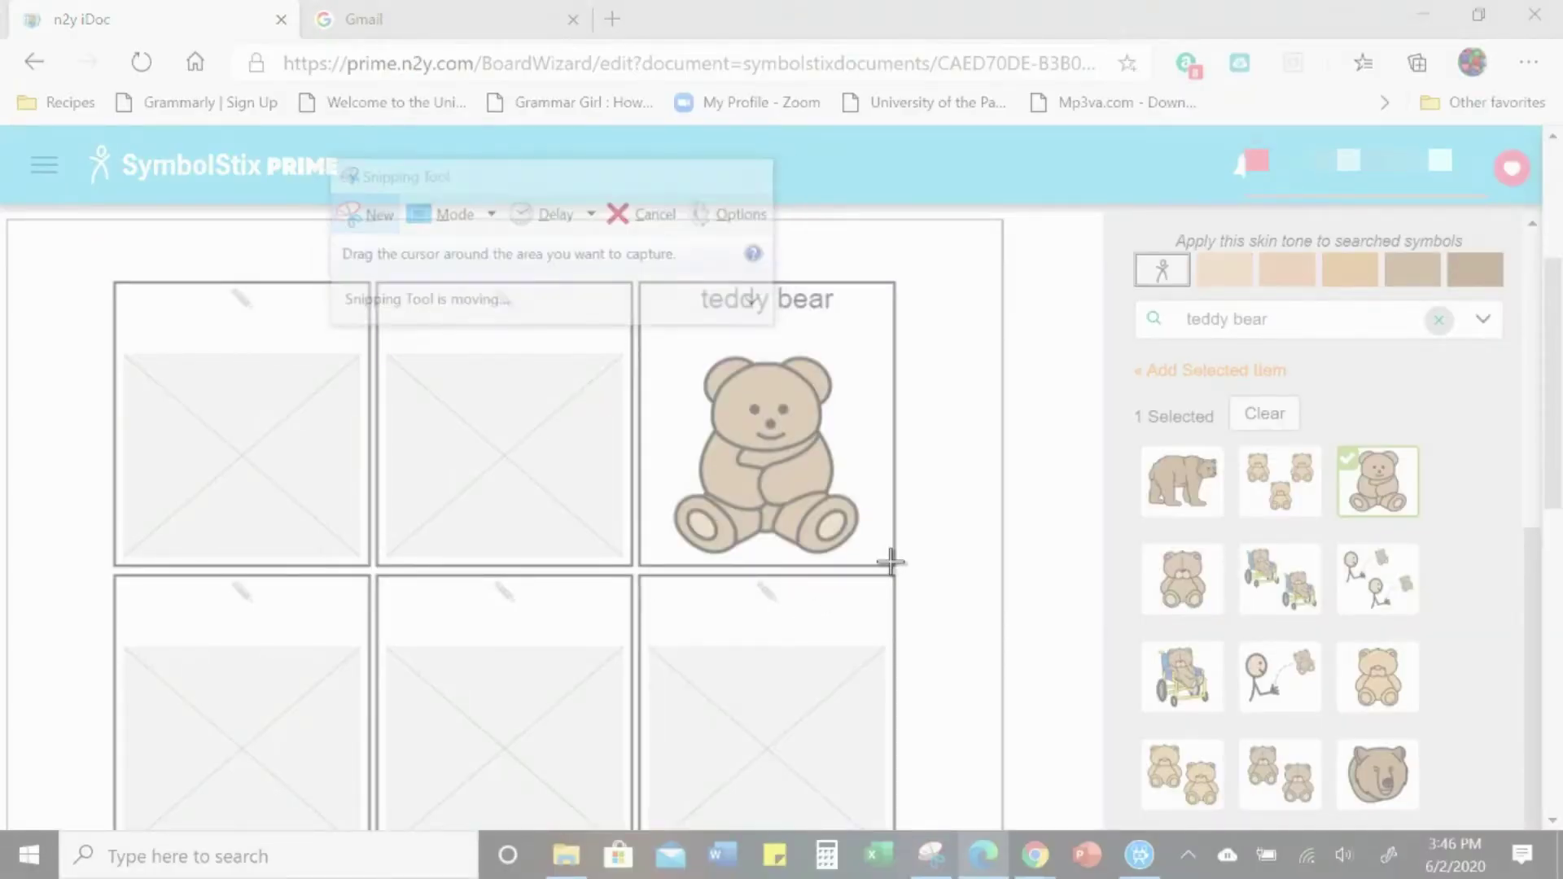
{"action": "left_click_drag", "start_coordinate": [889, 561], "coordinate": [657, 348]}
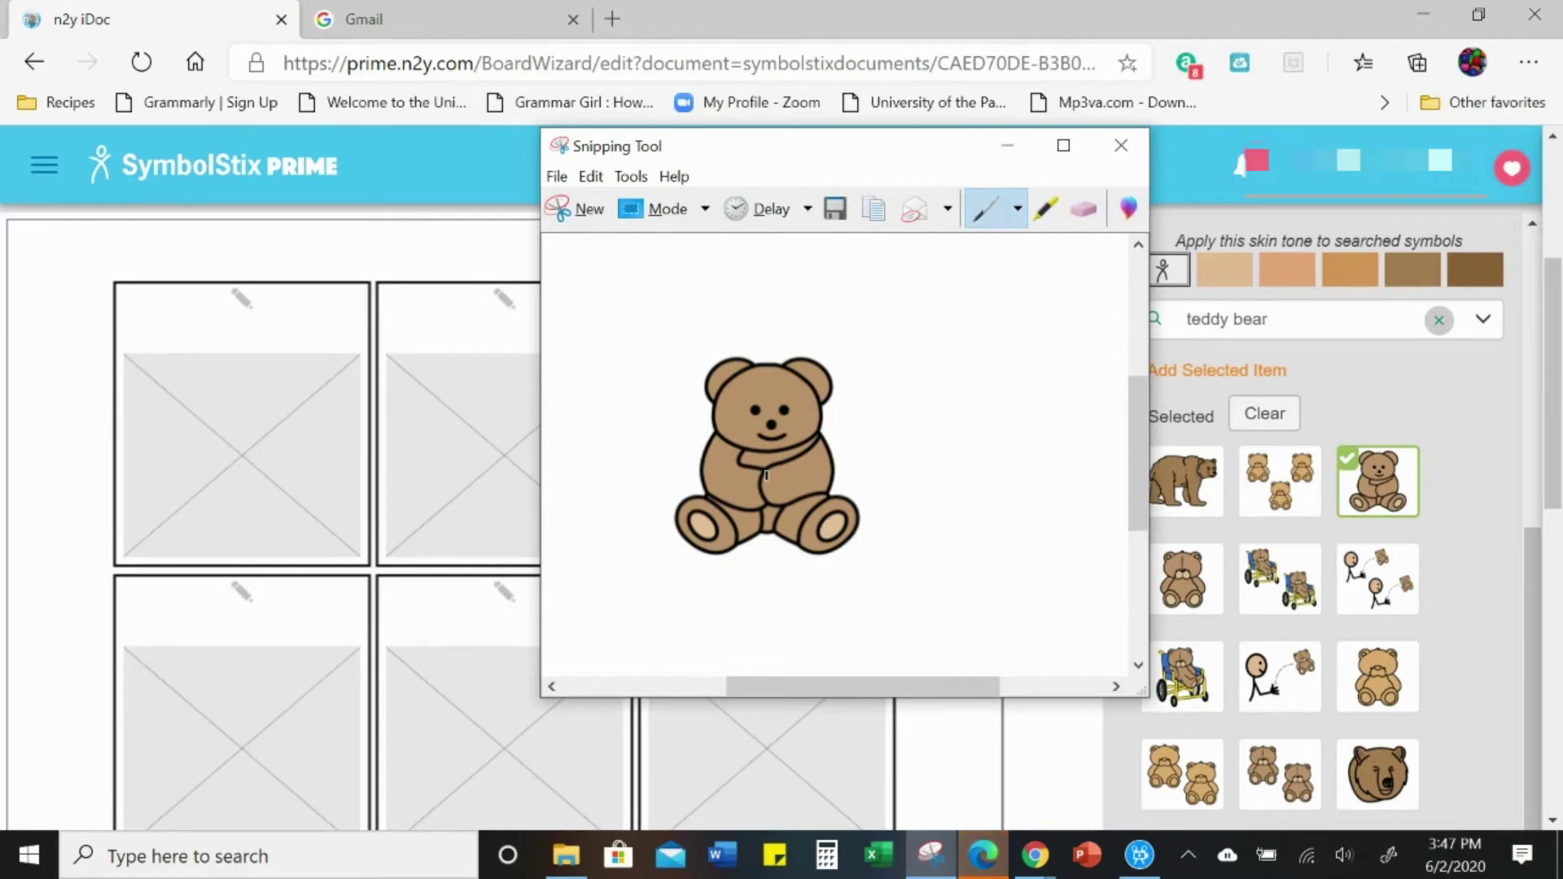
{"action": "mouse_move", "coordinate": [1024, 870]}
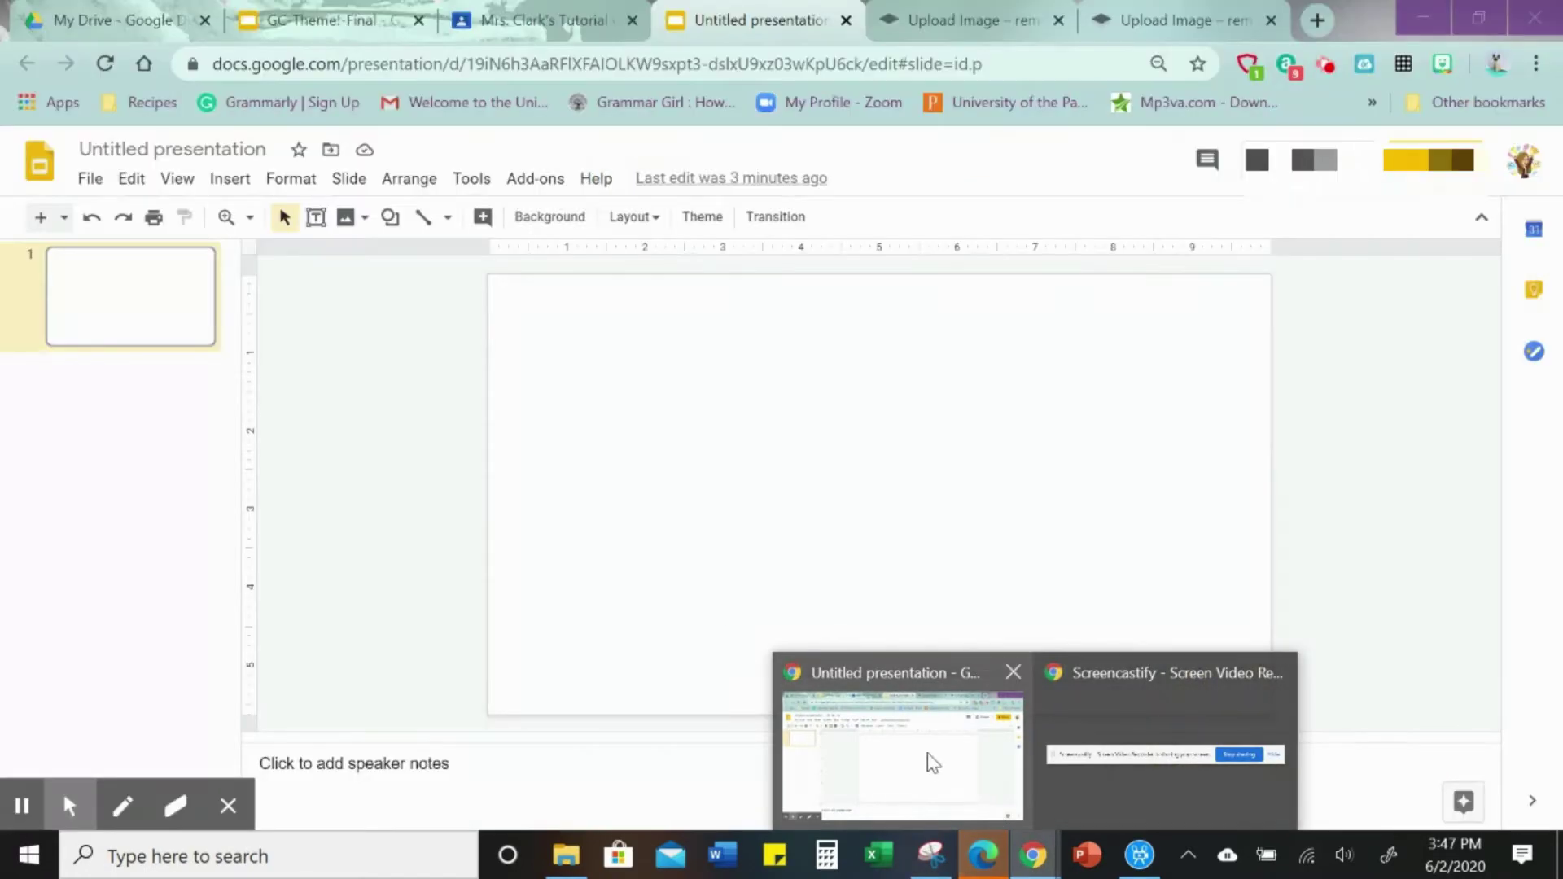
Paste the bear snip into remove.bg to strip its white background.
{"action": "left_click", "coordinate": [933, 764]}
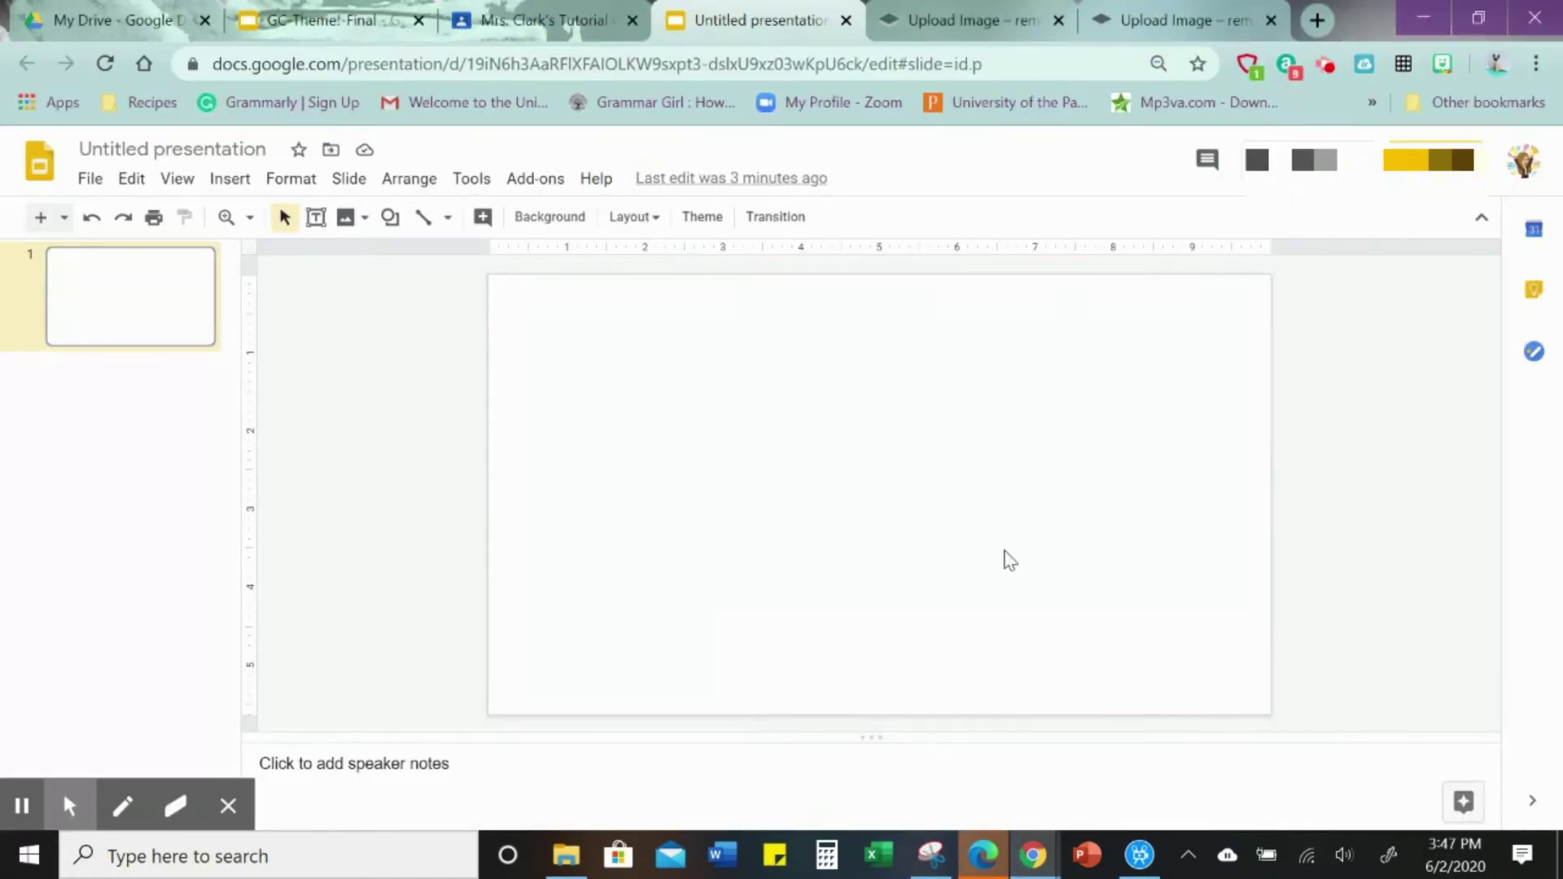
{"action": "left_click", "coordinate": [1140, 28]}
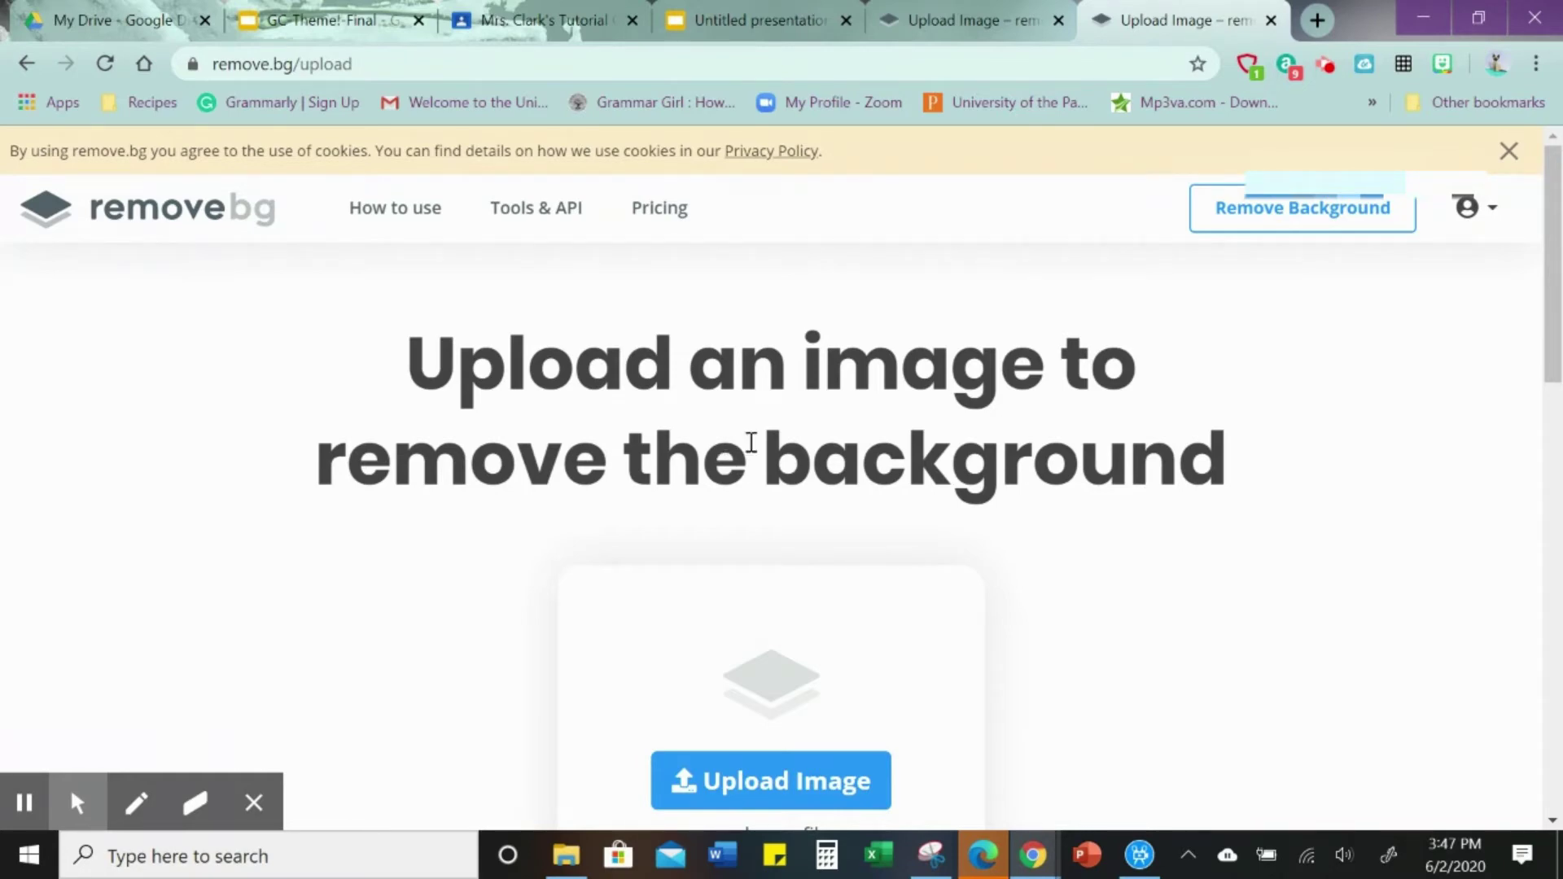
{"action": "right_click", "coordinate": [750, 443]}
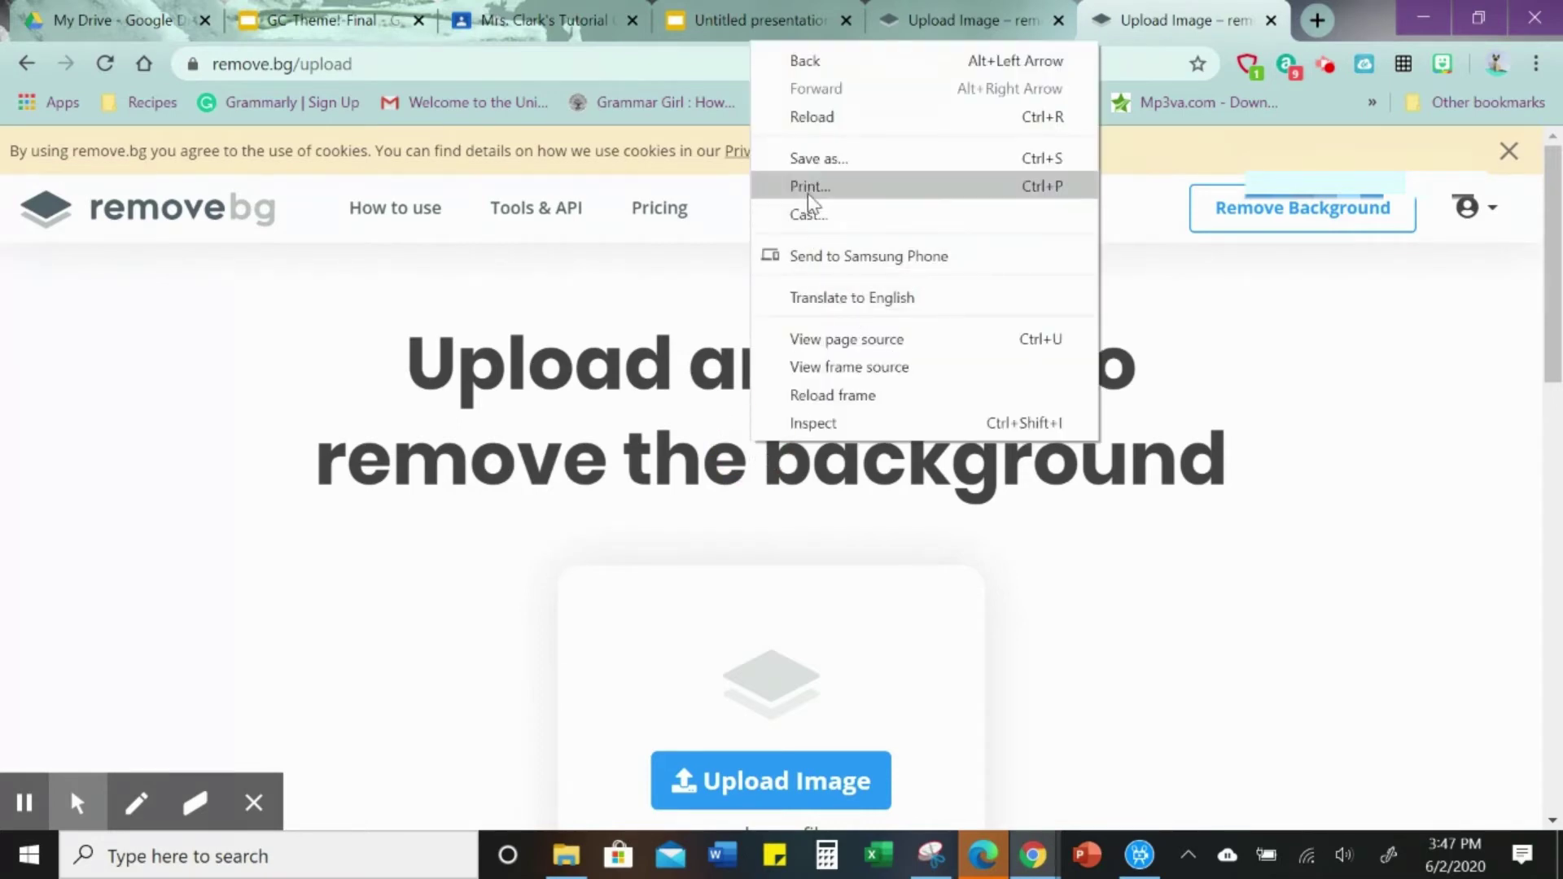
{"action": "left_click", "coordinate": [808, 188]}
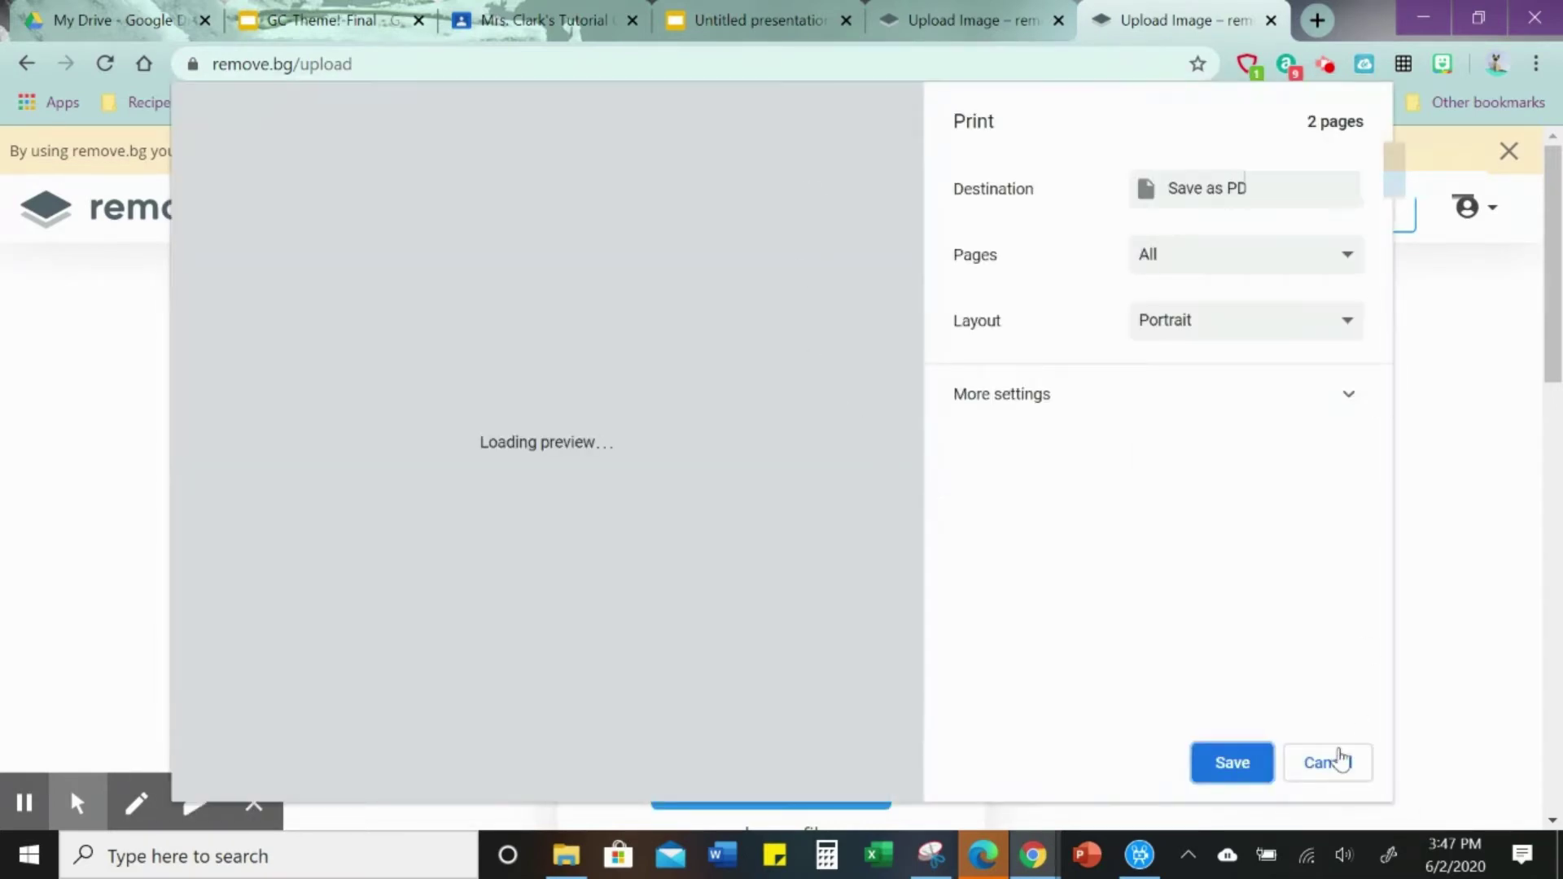
{"action": "left_click", "coordinate": [1334, 765]}
{"action": "right_click", "coordinate": [631, 432]}
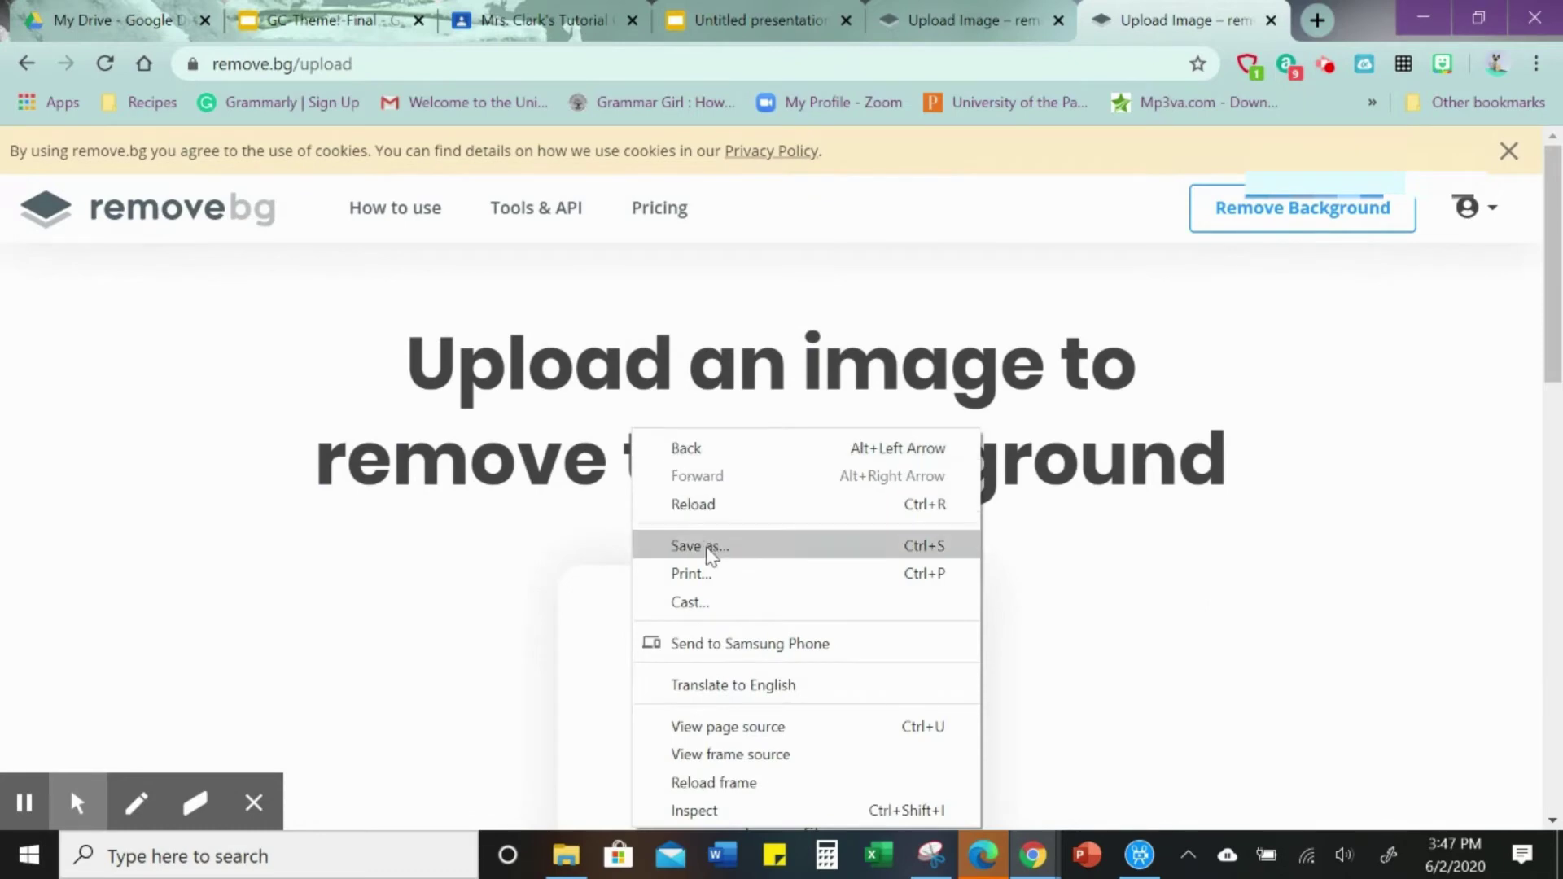
{"action": "left_click", "coordinate": [1258, 592]}
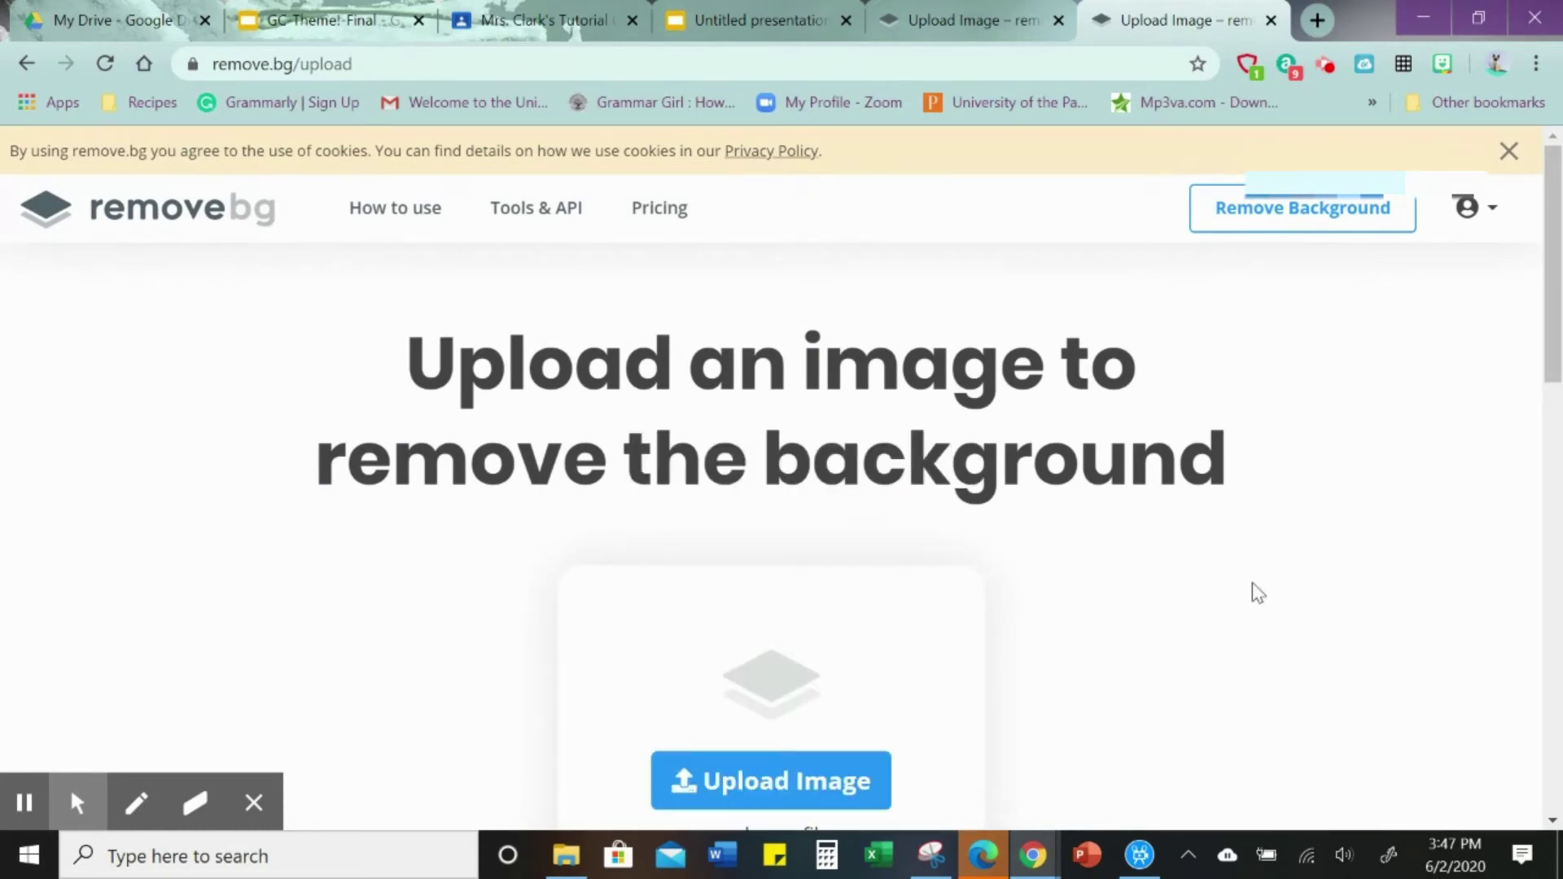
{"action": "key", "text": "ctrl+v"}
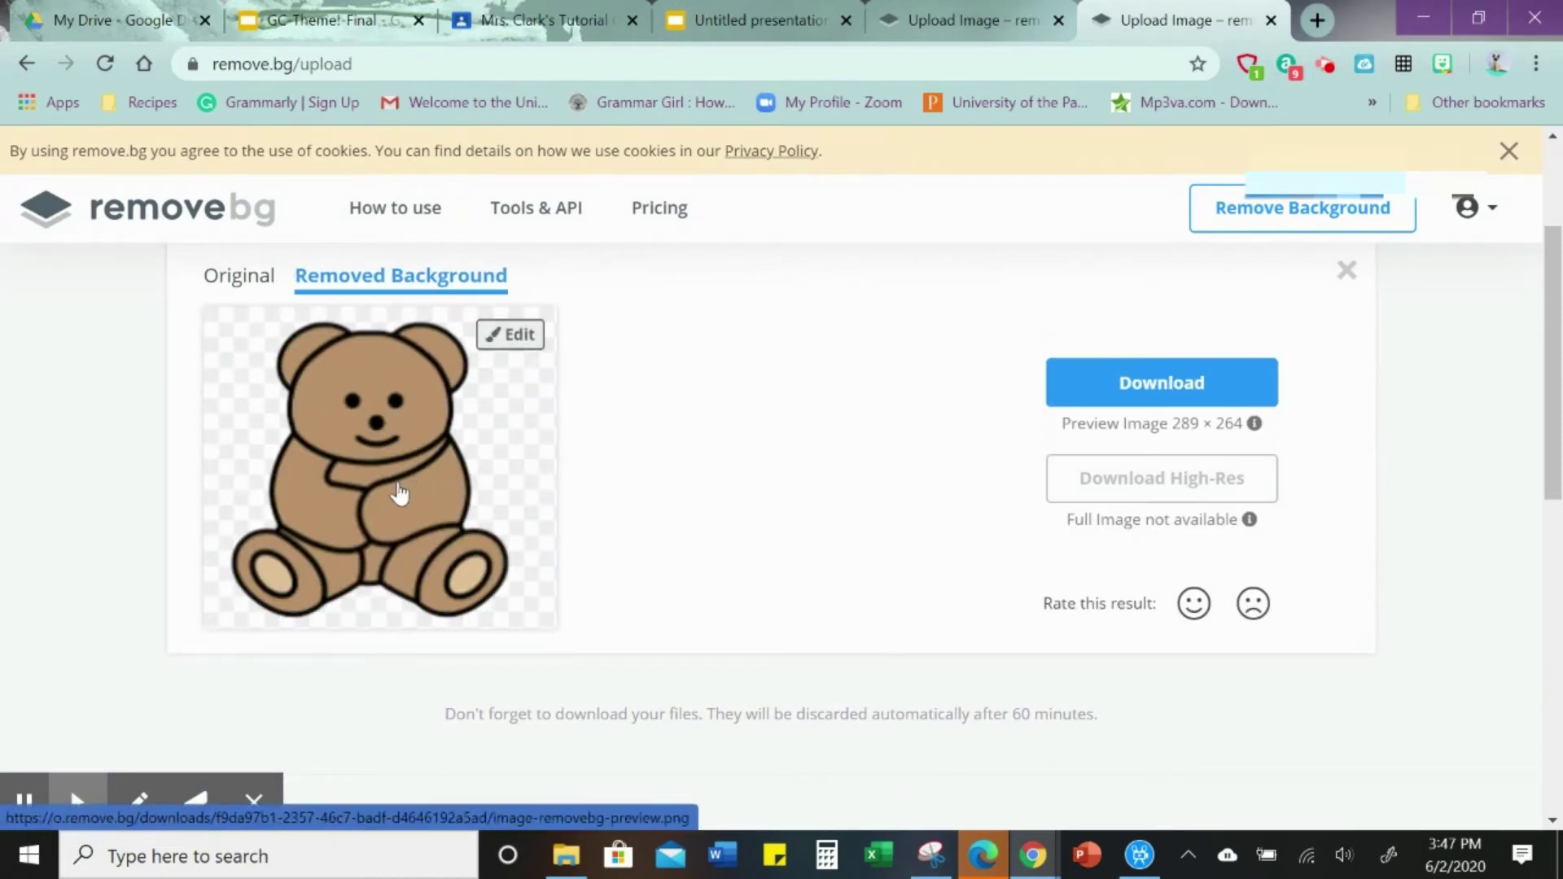
Copy the background-free bear image from remove.bg and return to the presentation.
{"action": "right_click", "coordinate": [399, 493]}
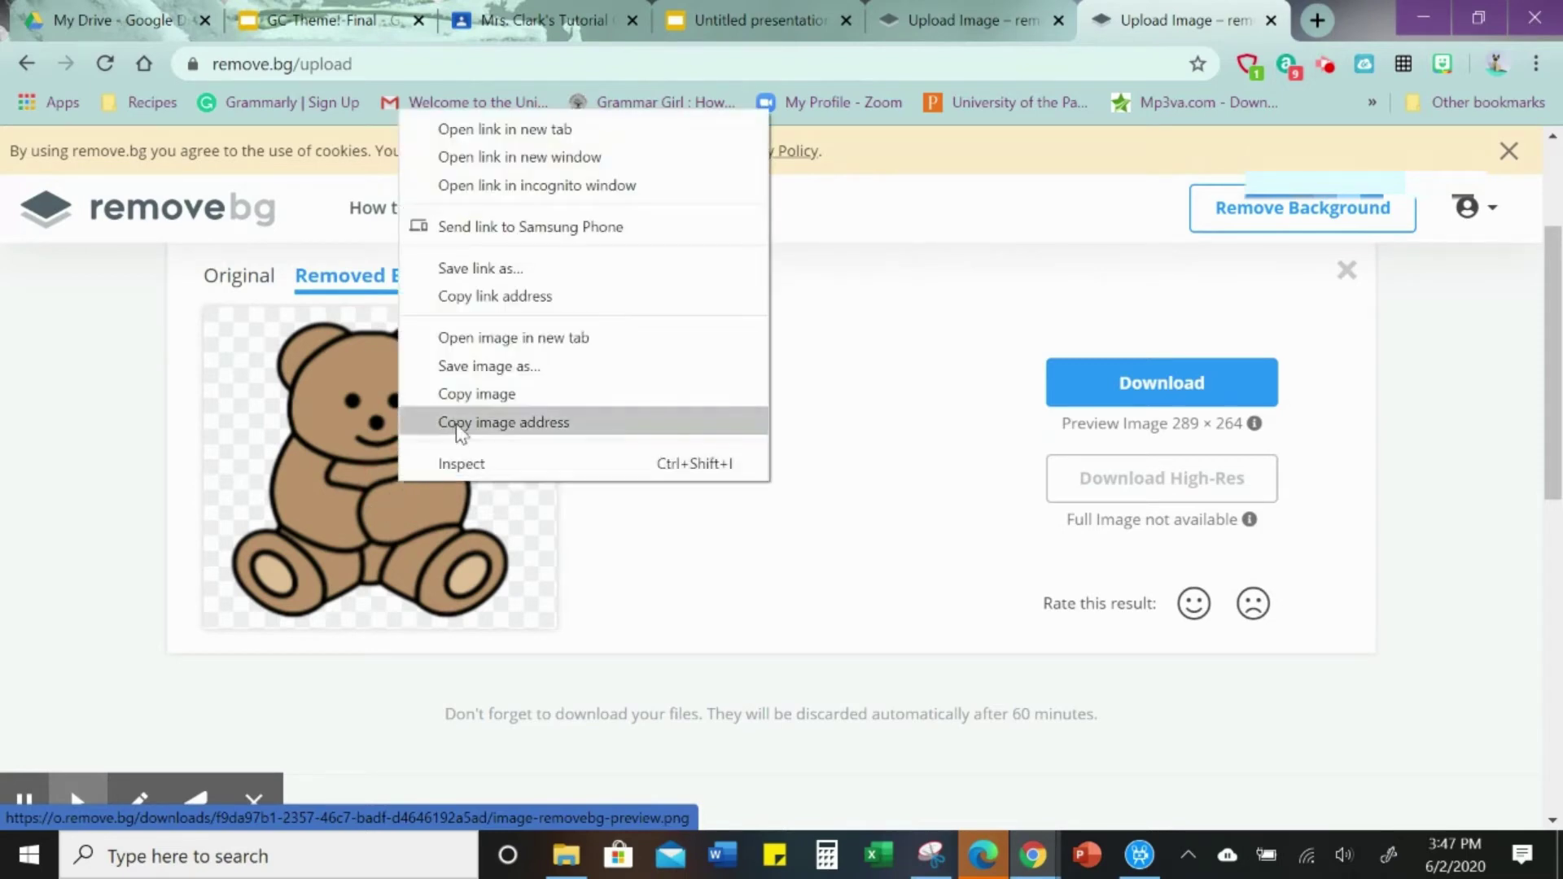
{"action": "left_click", "coordinate": [477, 395]}
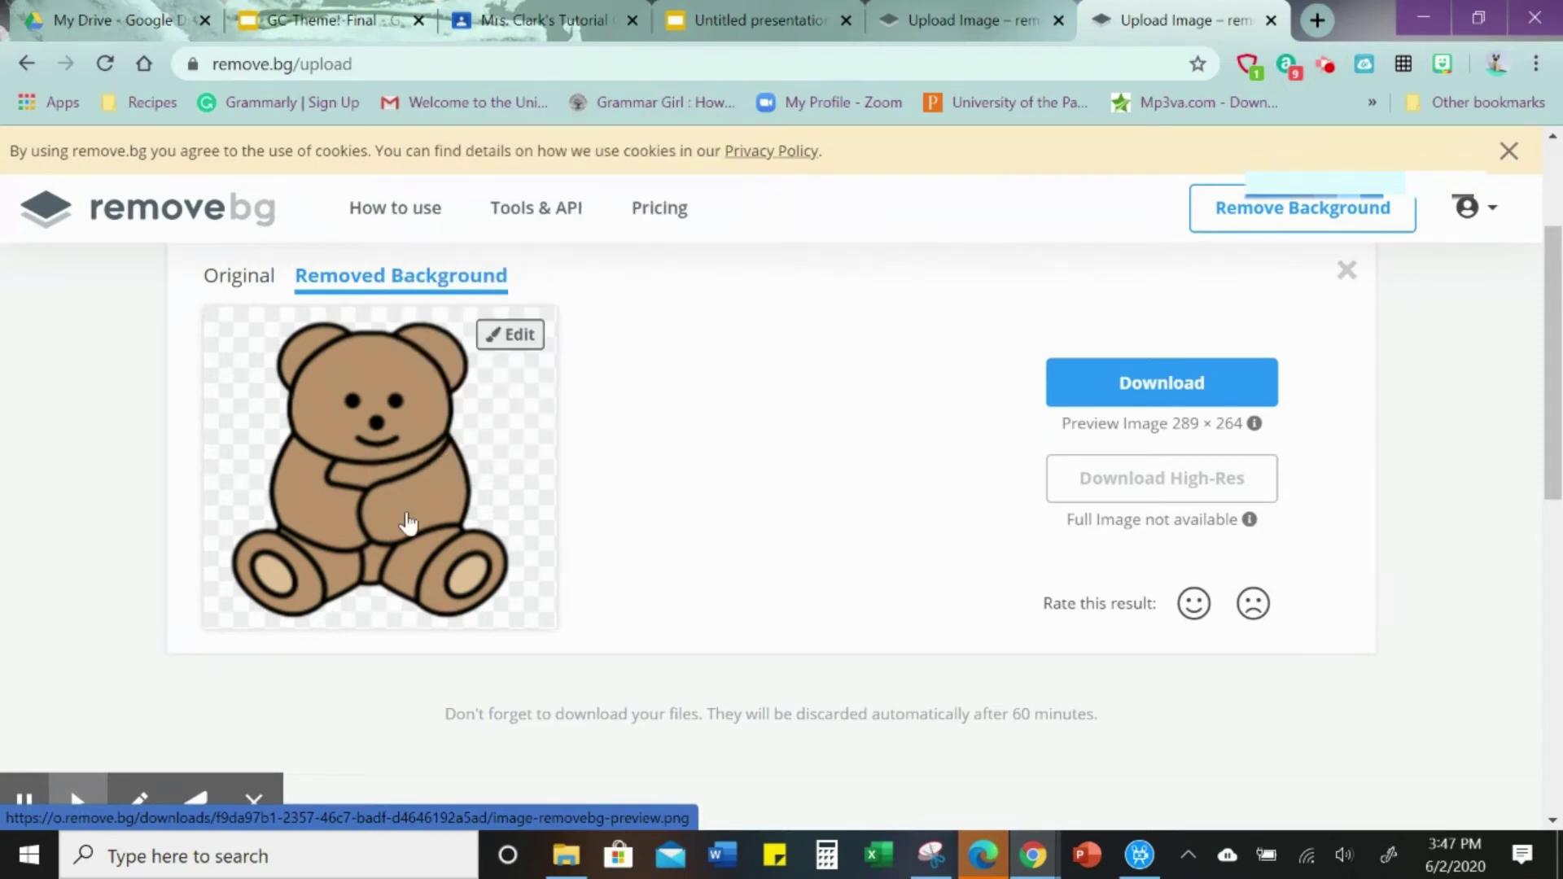
{"action": "left_click", "coordinate": [775, 22]}
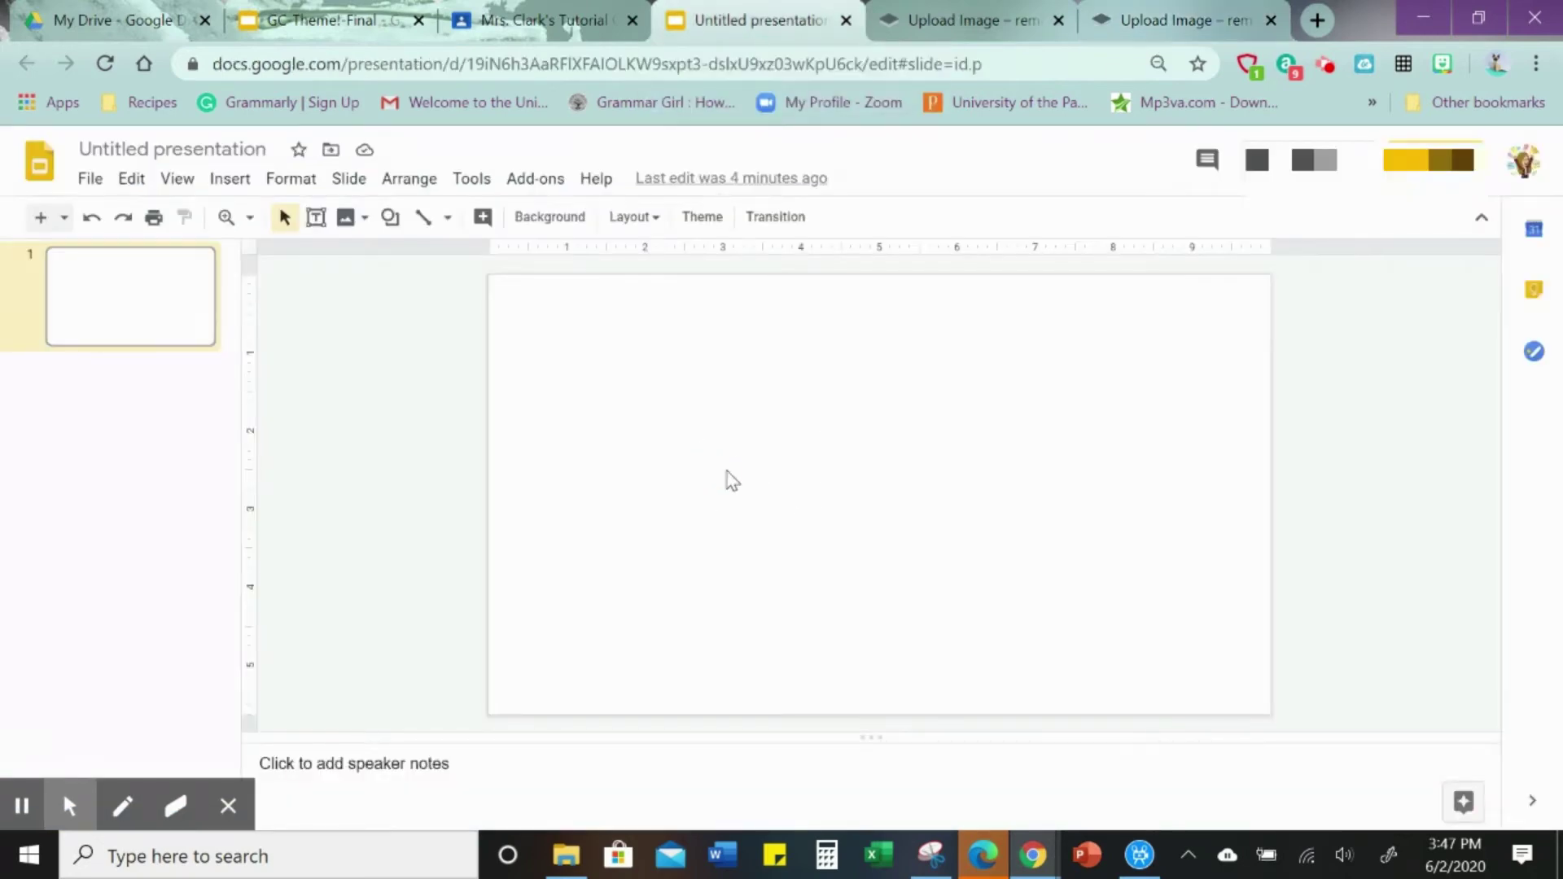
Paste the background-free bear onto the slide and drag it toward the top-left.
{"action": "key", "text": "ctrl+v"}
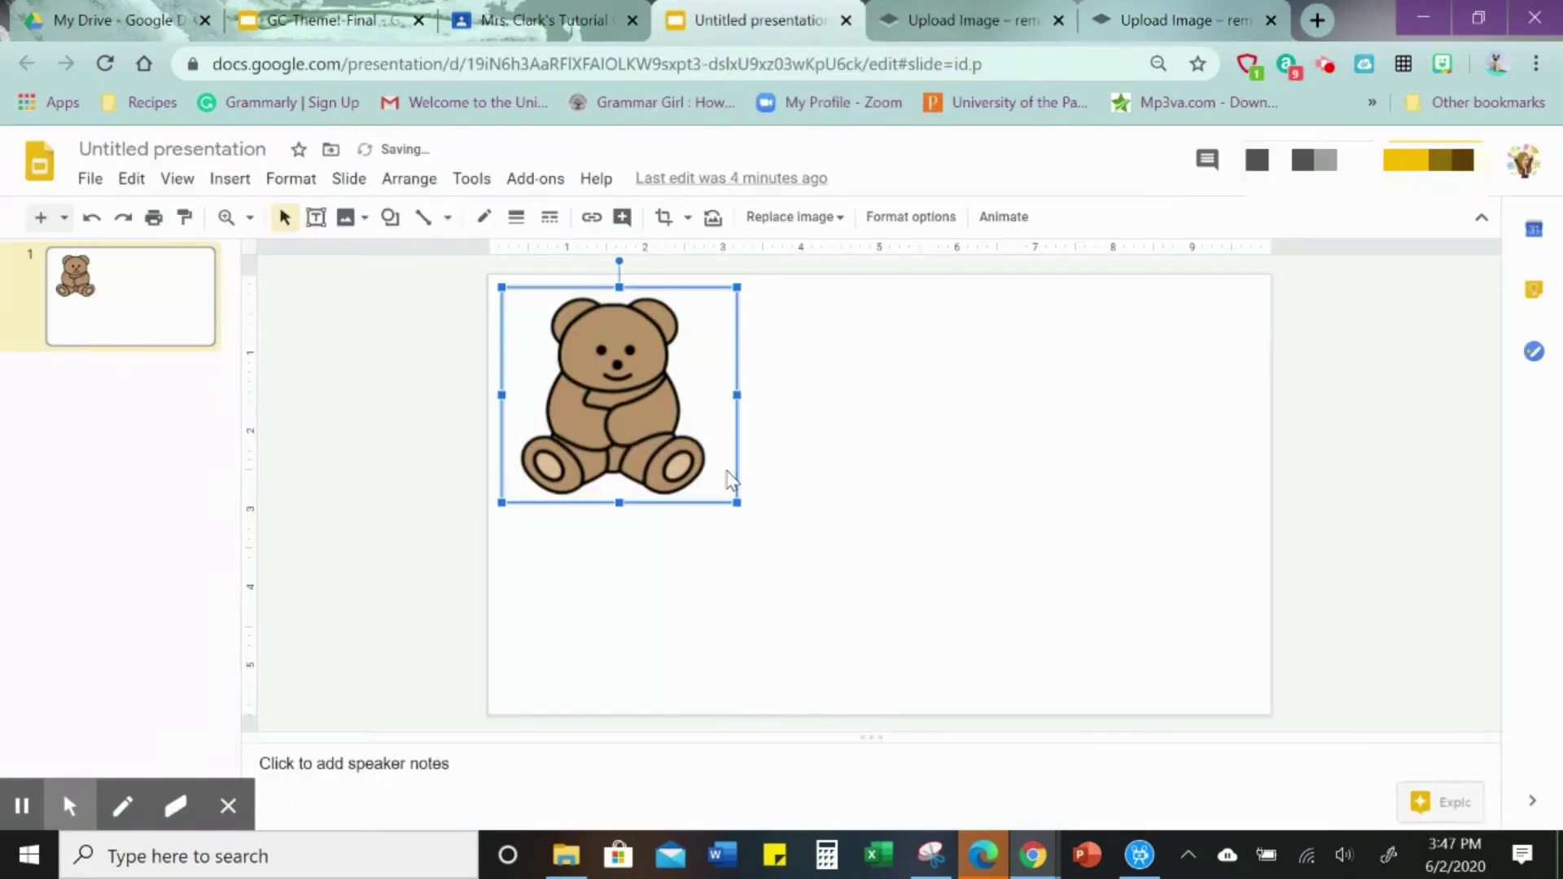
{"action": "left_click_drag", "start_coordinate": [638, 432], "coordinate": [497, 460]}
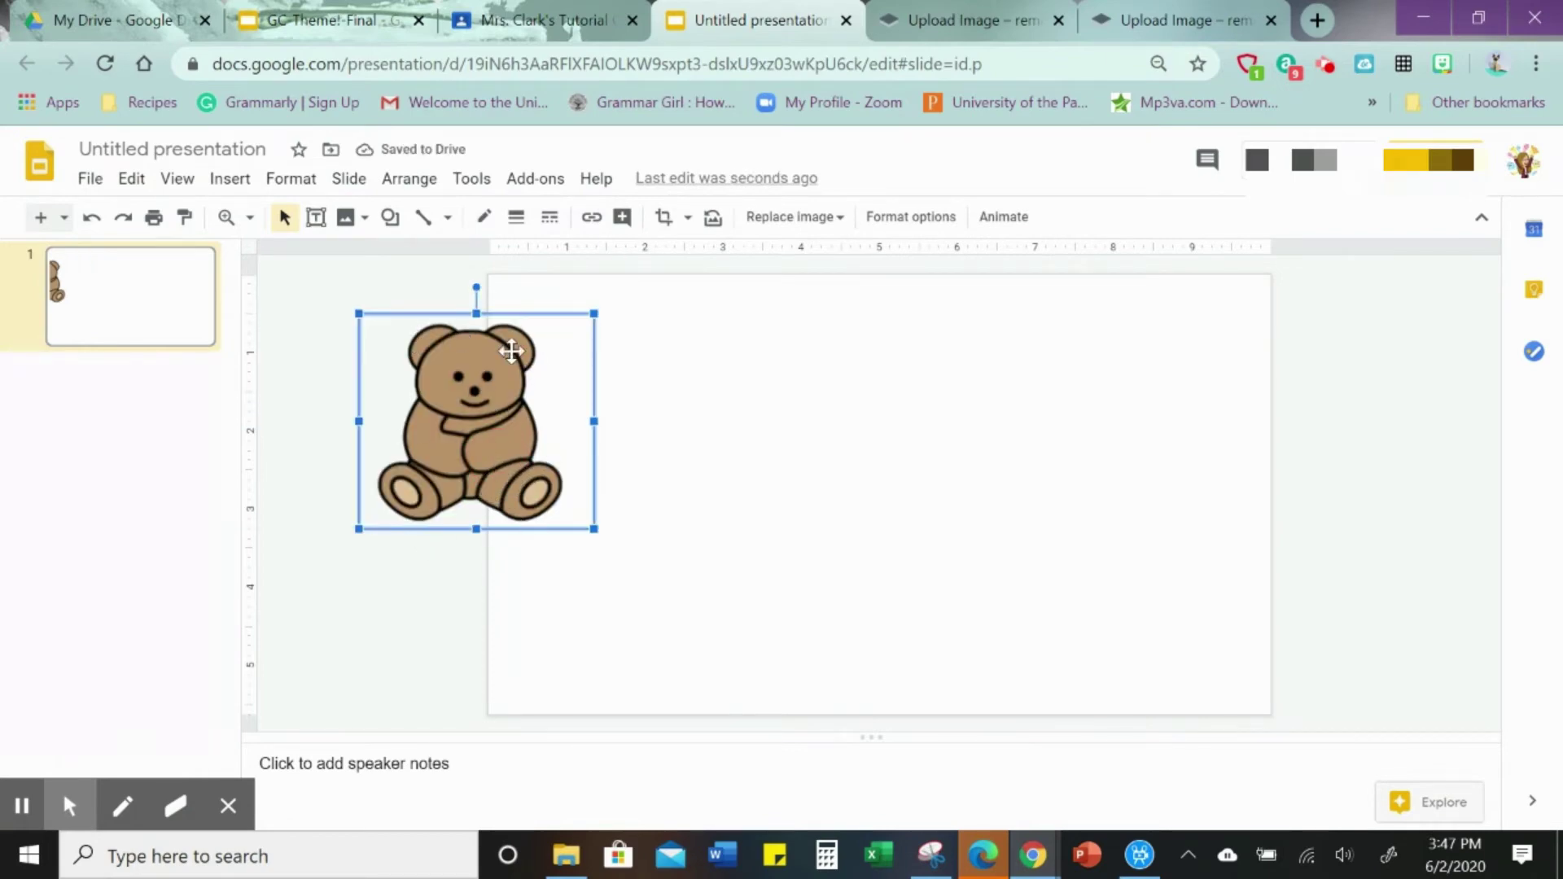
Copy the snipped bear image from Snipping Tool and switch back to the Untitled presentation.
{"action": "left_click", "coordinate": [981, 870]}
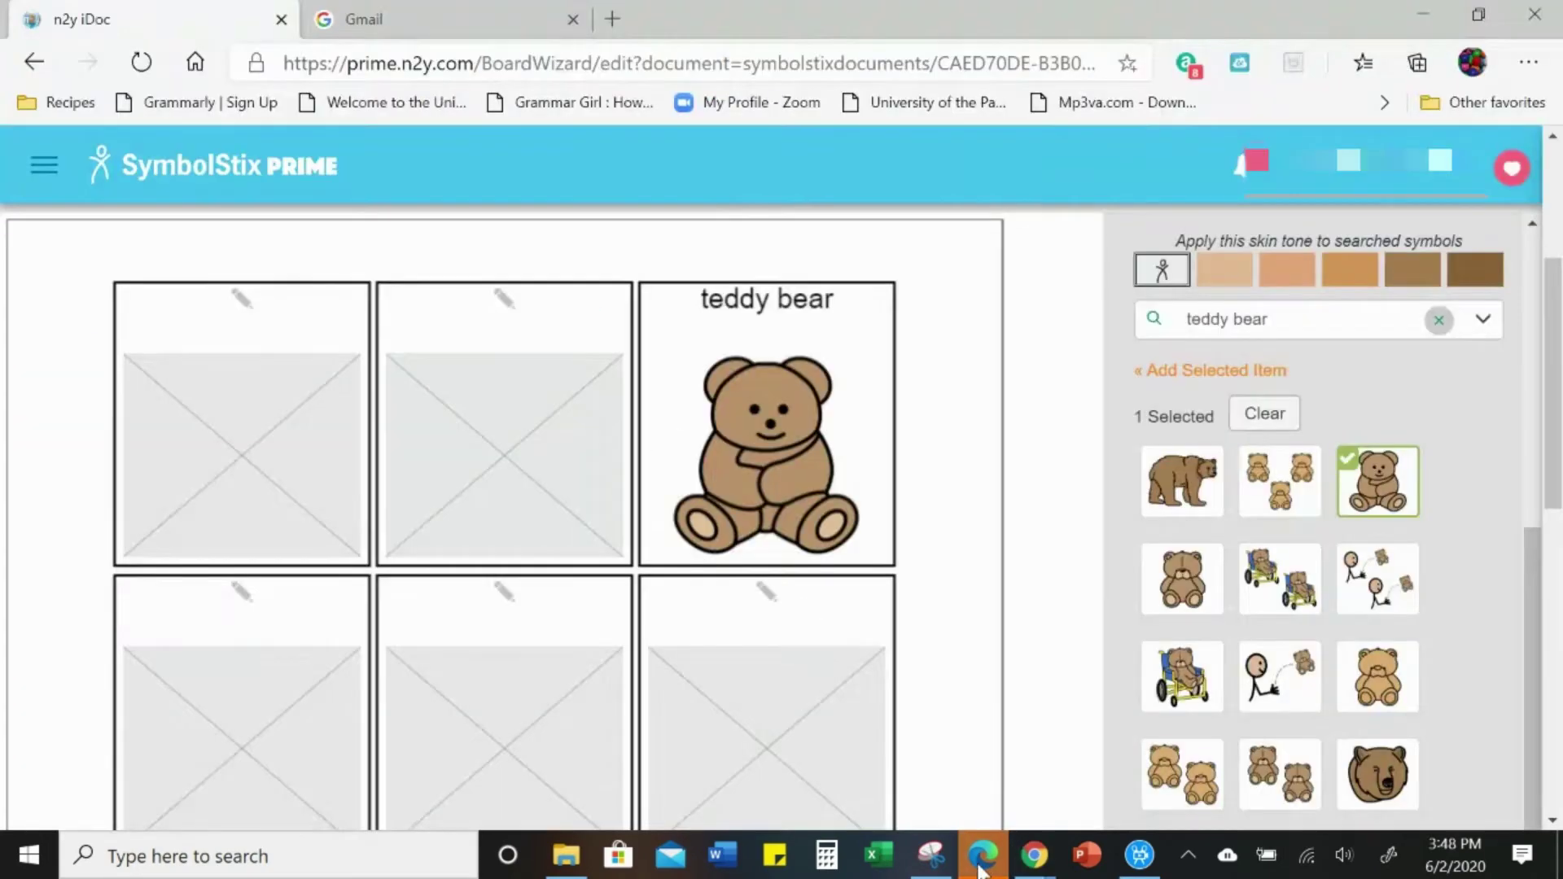
{"action": "left_click", "coordinate": [770, 423]}
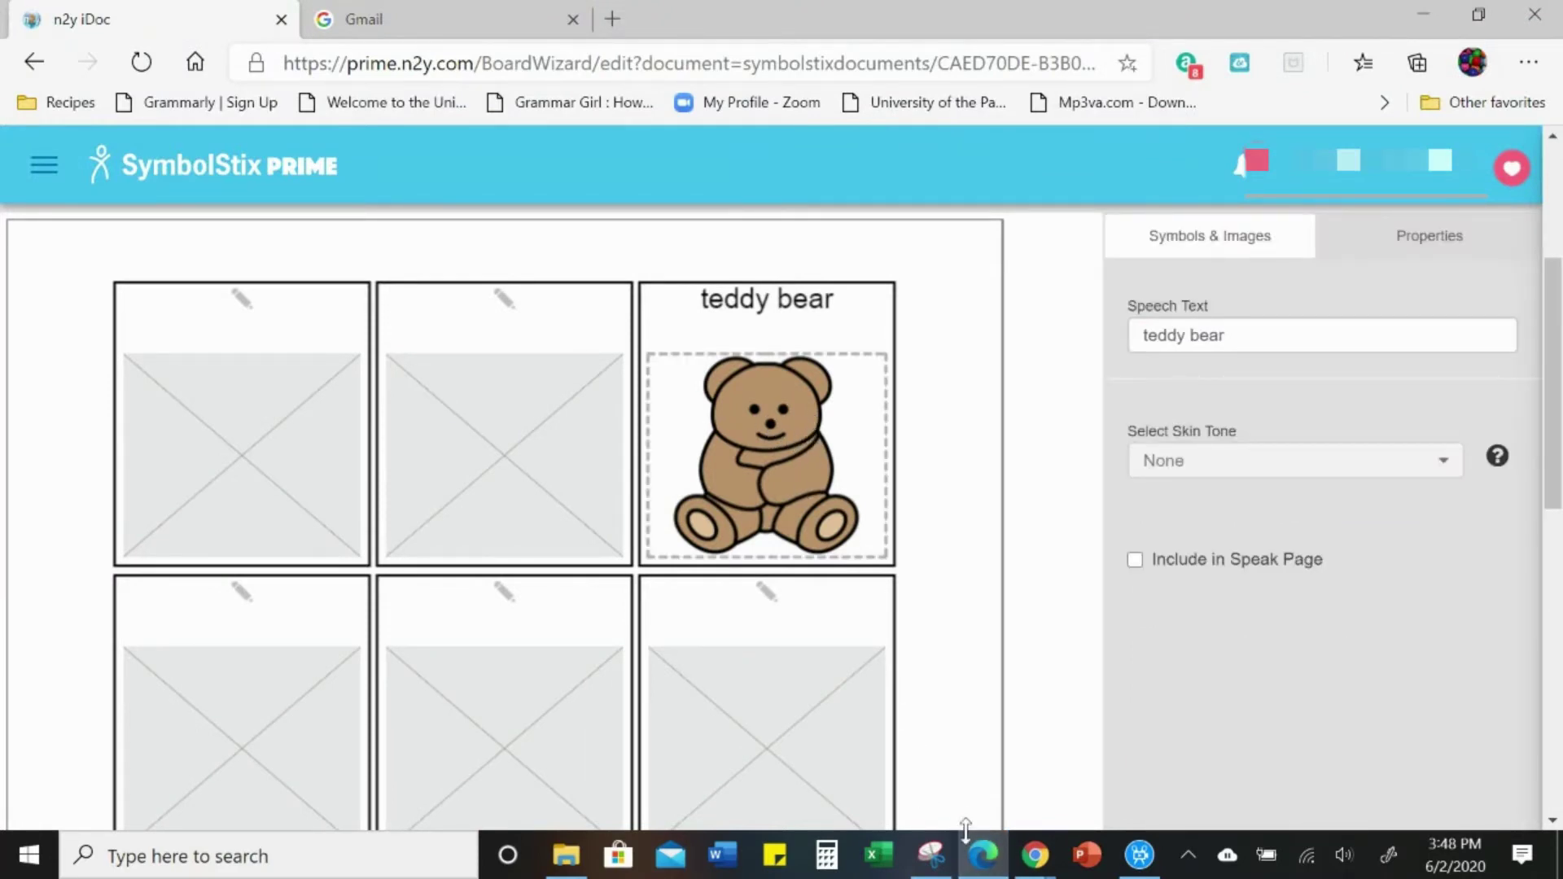
{"action": "left_click", "coordinate": [930, 854]}
{"action": "right_click", "coordinate": [768, 442]}
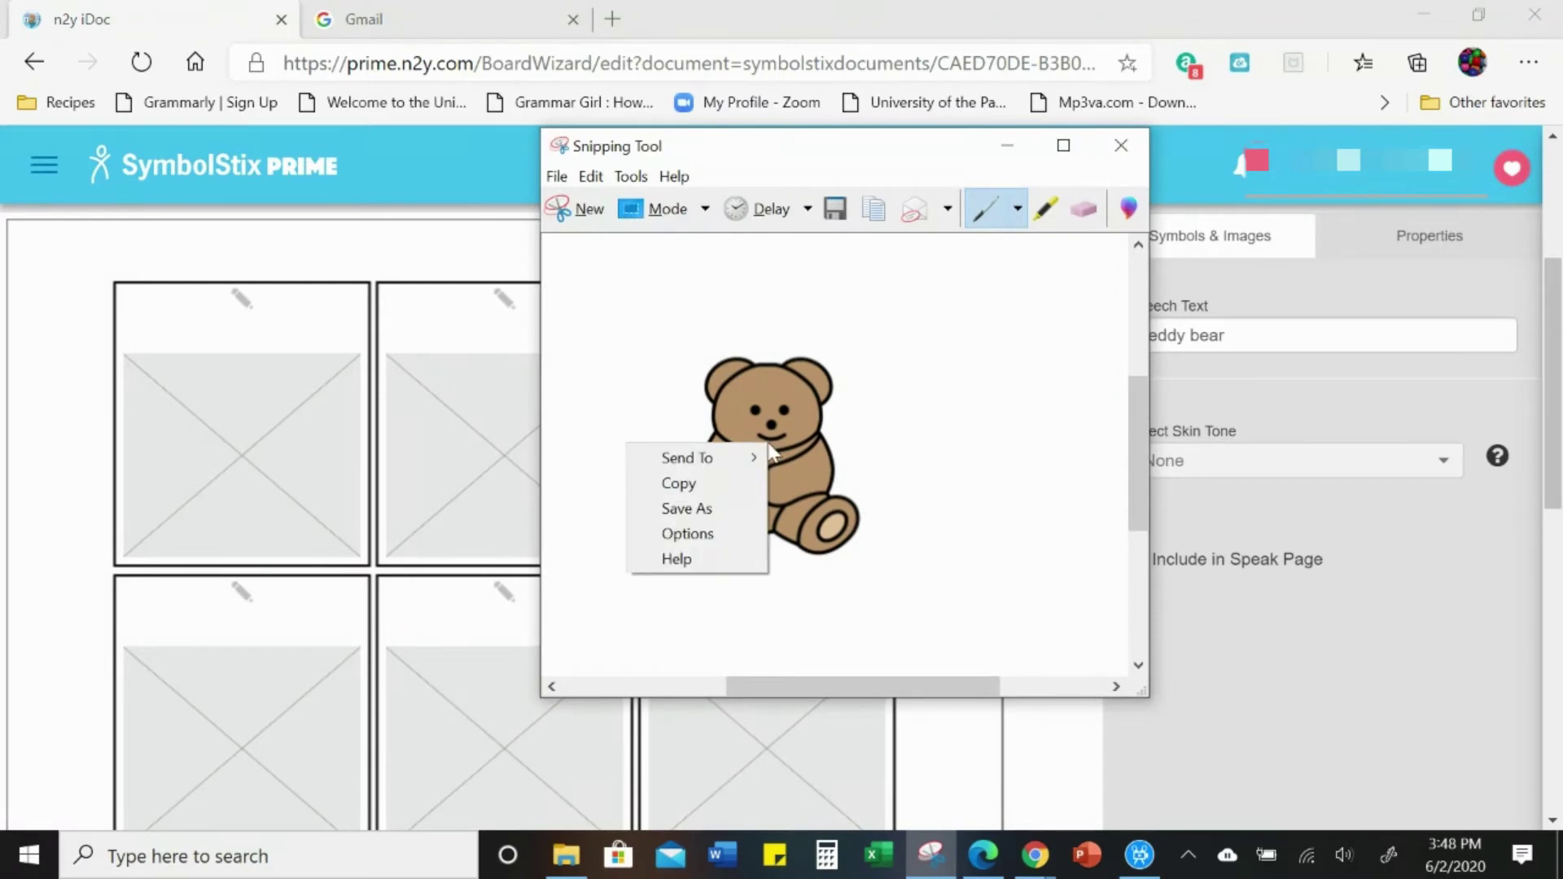
{"action": "left_click", "coordinate": [722, 486]}
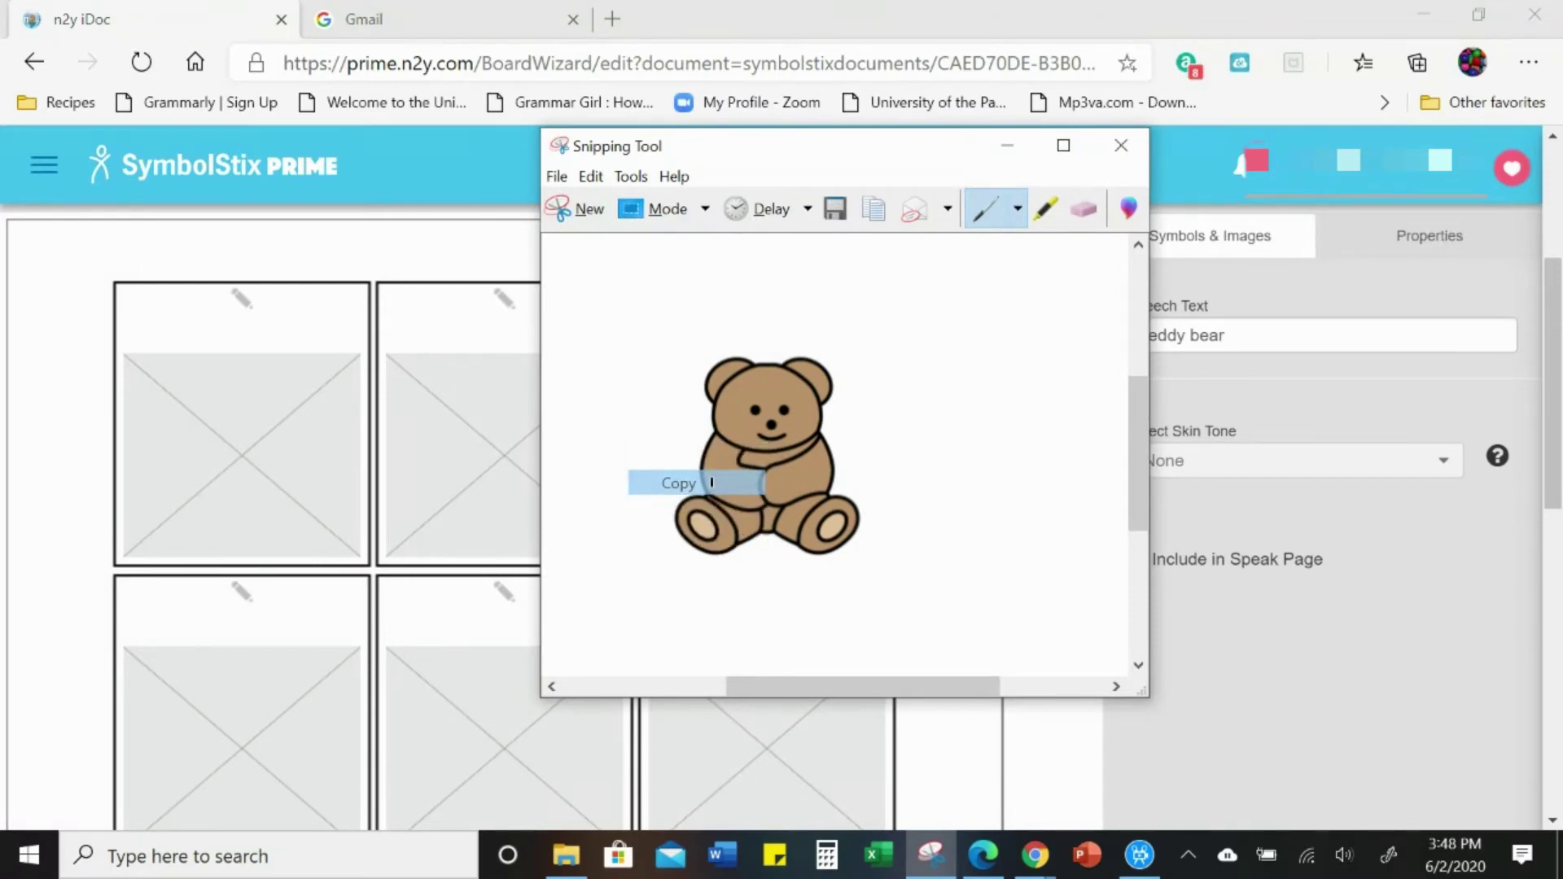
{"action": "left_click", "coordinate": [1032, 855]}
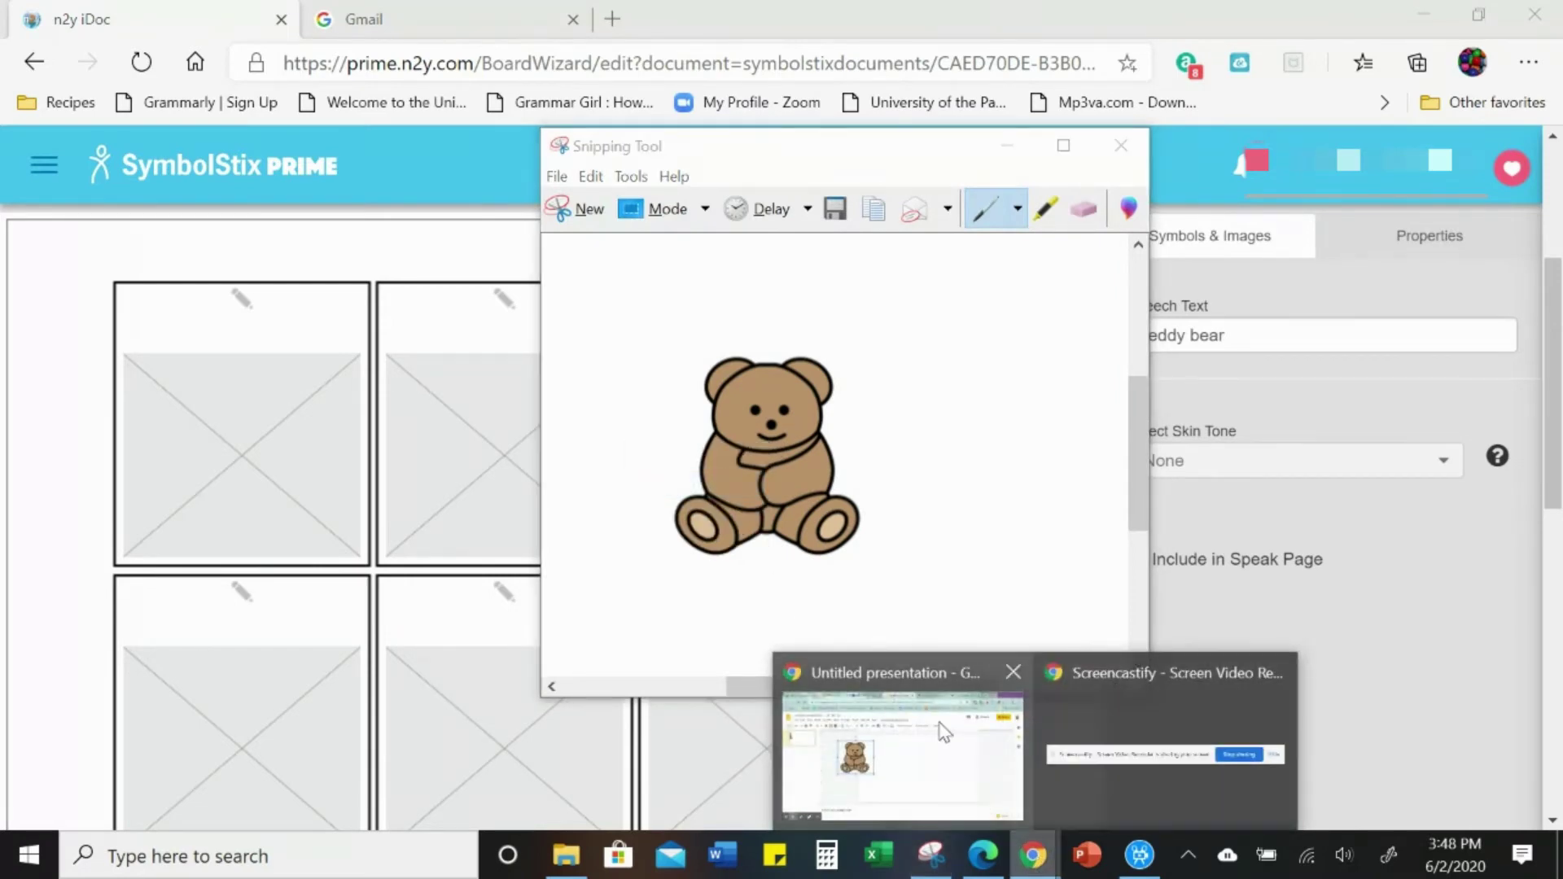
{"action": "left_click", "coordinate": [912, 765]}
{"action": "left_click", "coordinate": [744, 443]}
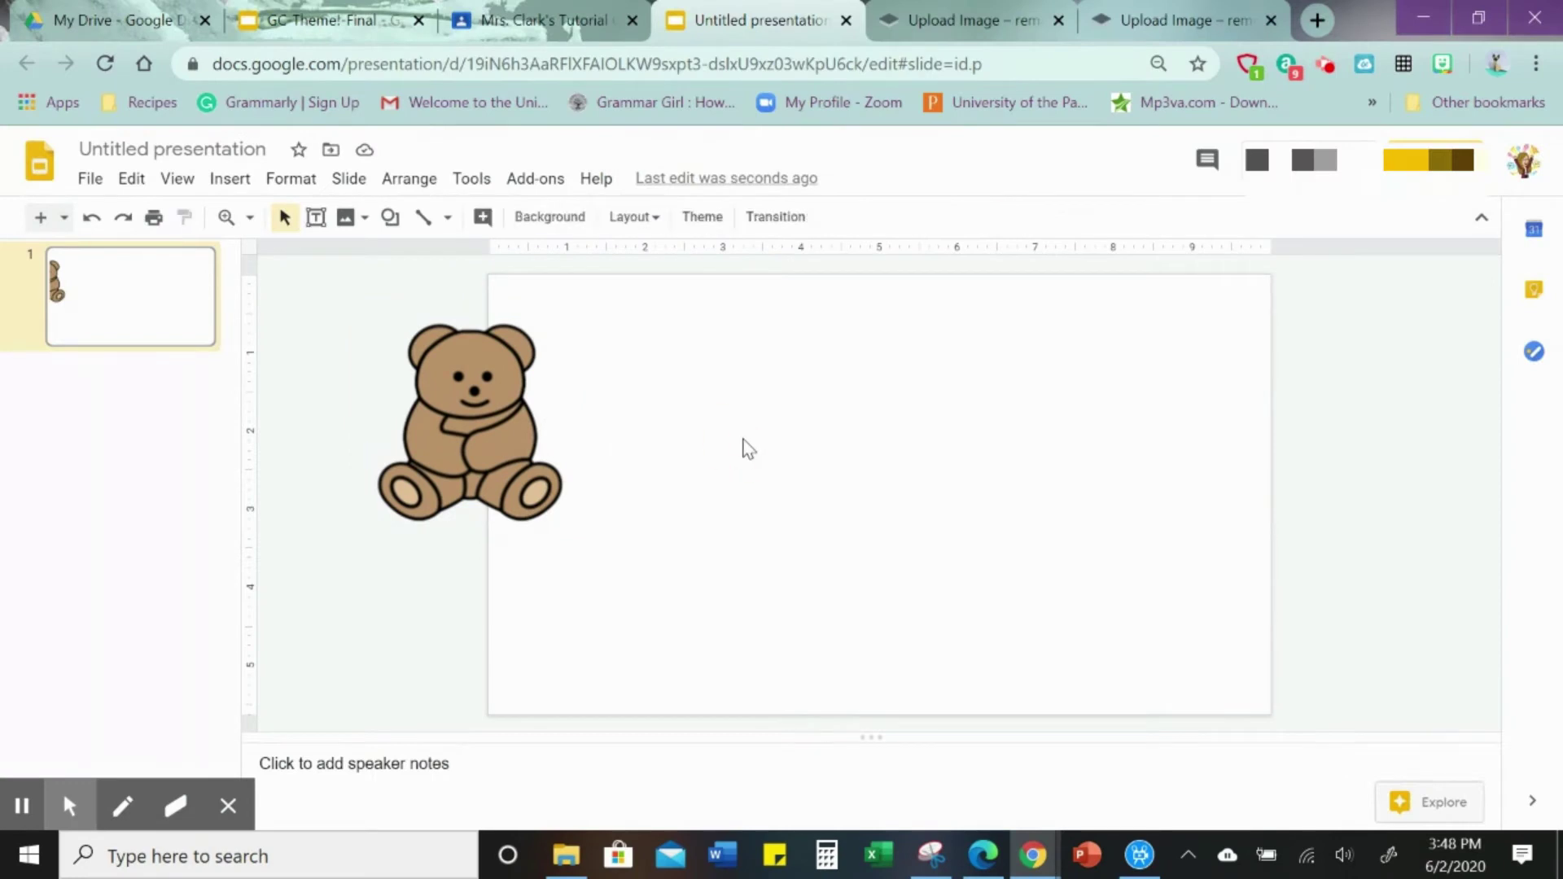
Paste and move a second bear copy, then undo and delete it; open Background settings.
{"action": "right_click", "coordinate": [737, 477]}
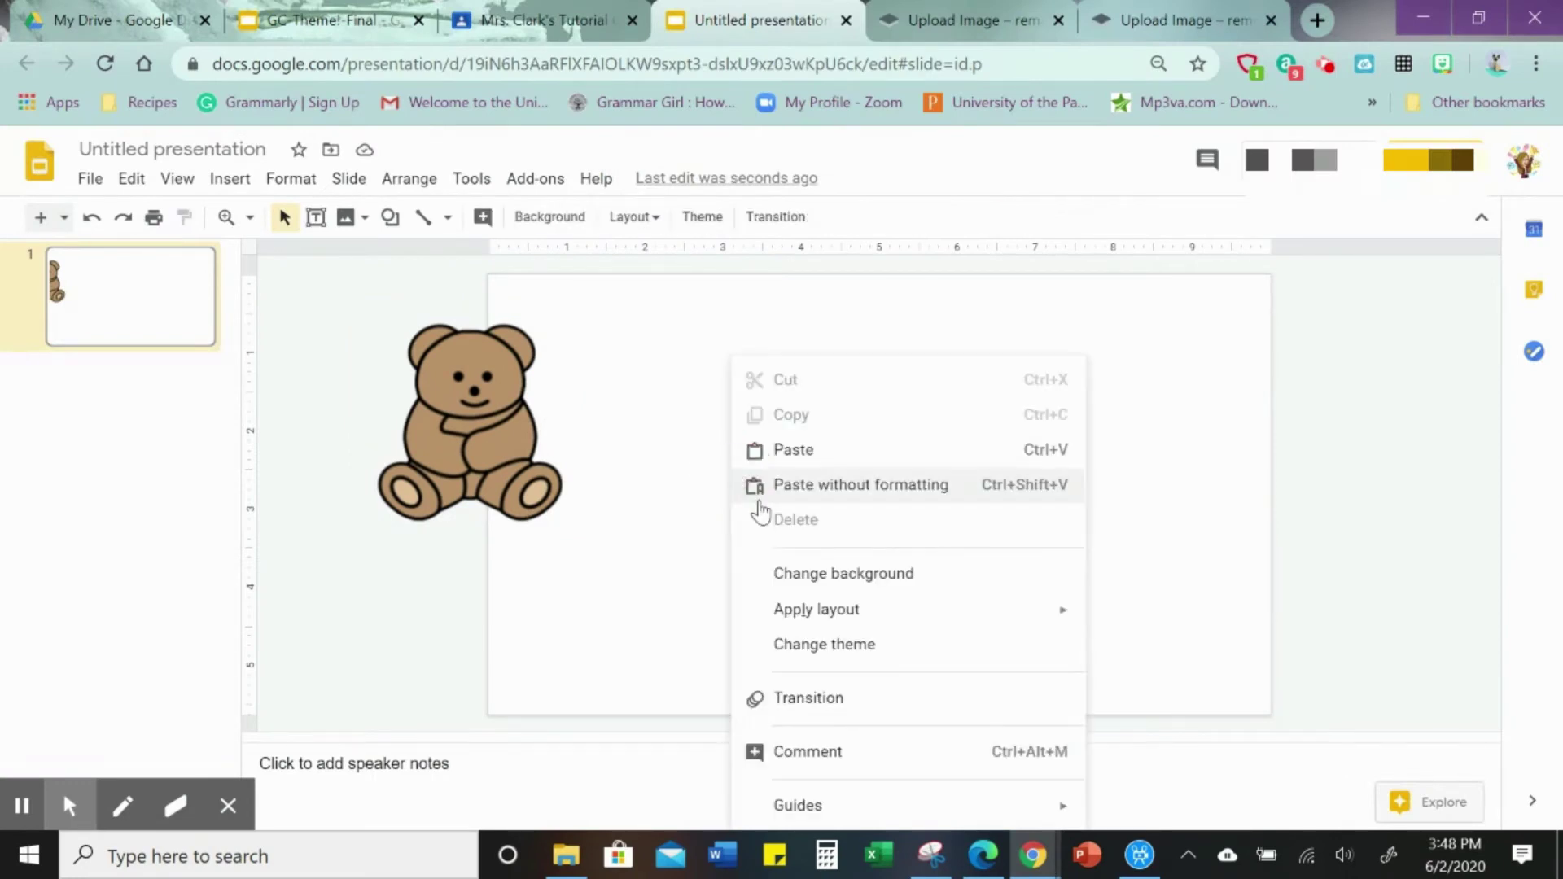
{"action": "left_click", "coordinate": [747, 457]}
{"action": "left_click_drag", "start_coordinate": [723, 447], "coordinate": [553, 680]}
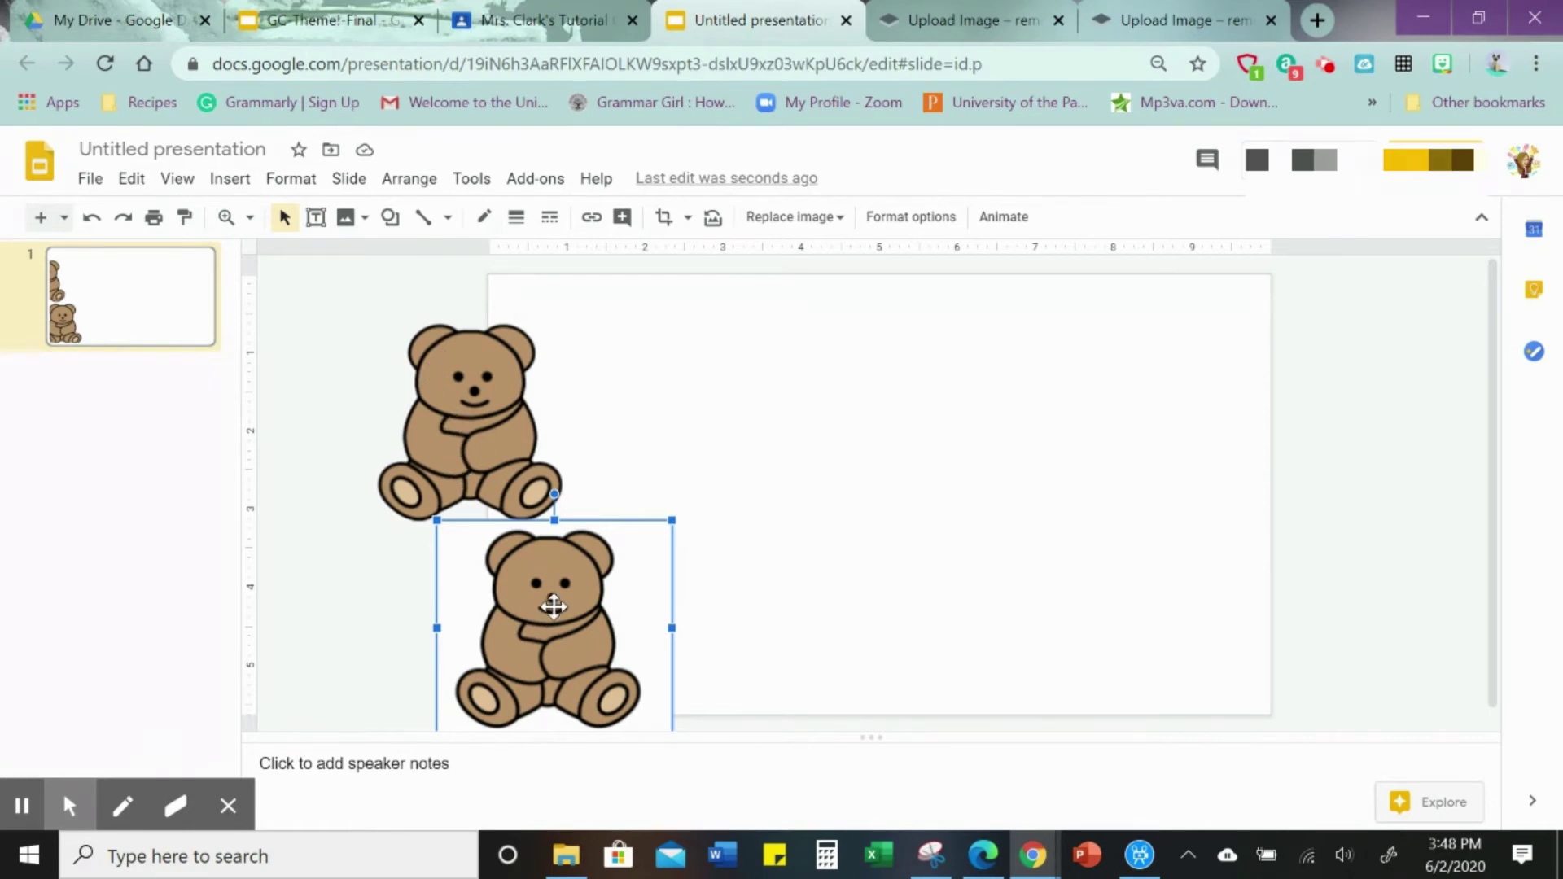
{"action": "key", "text": "ctrl+z"}
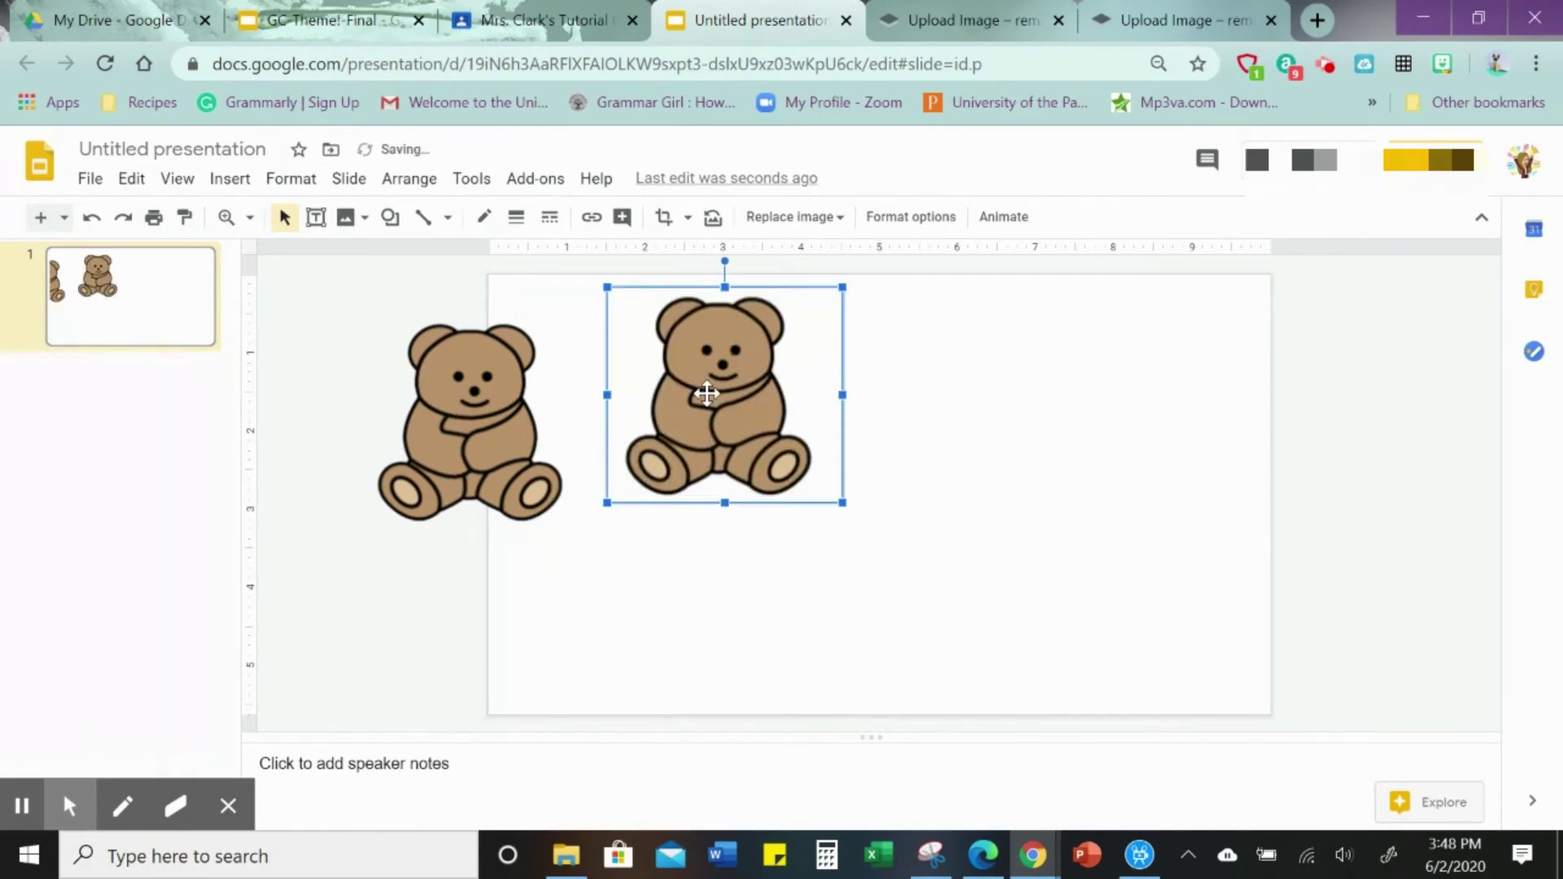
{"action": "key", "text": "Delete"}
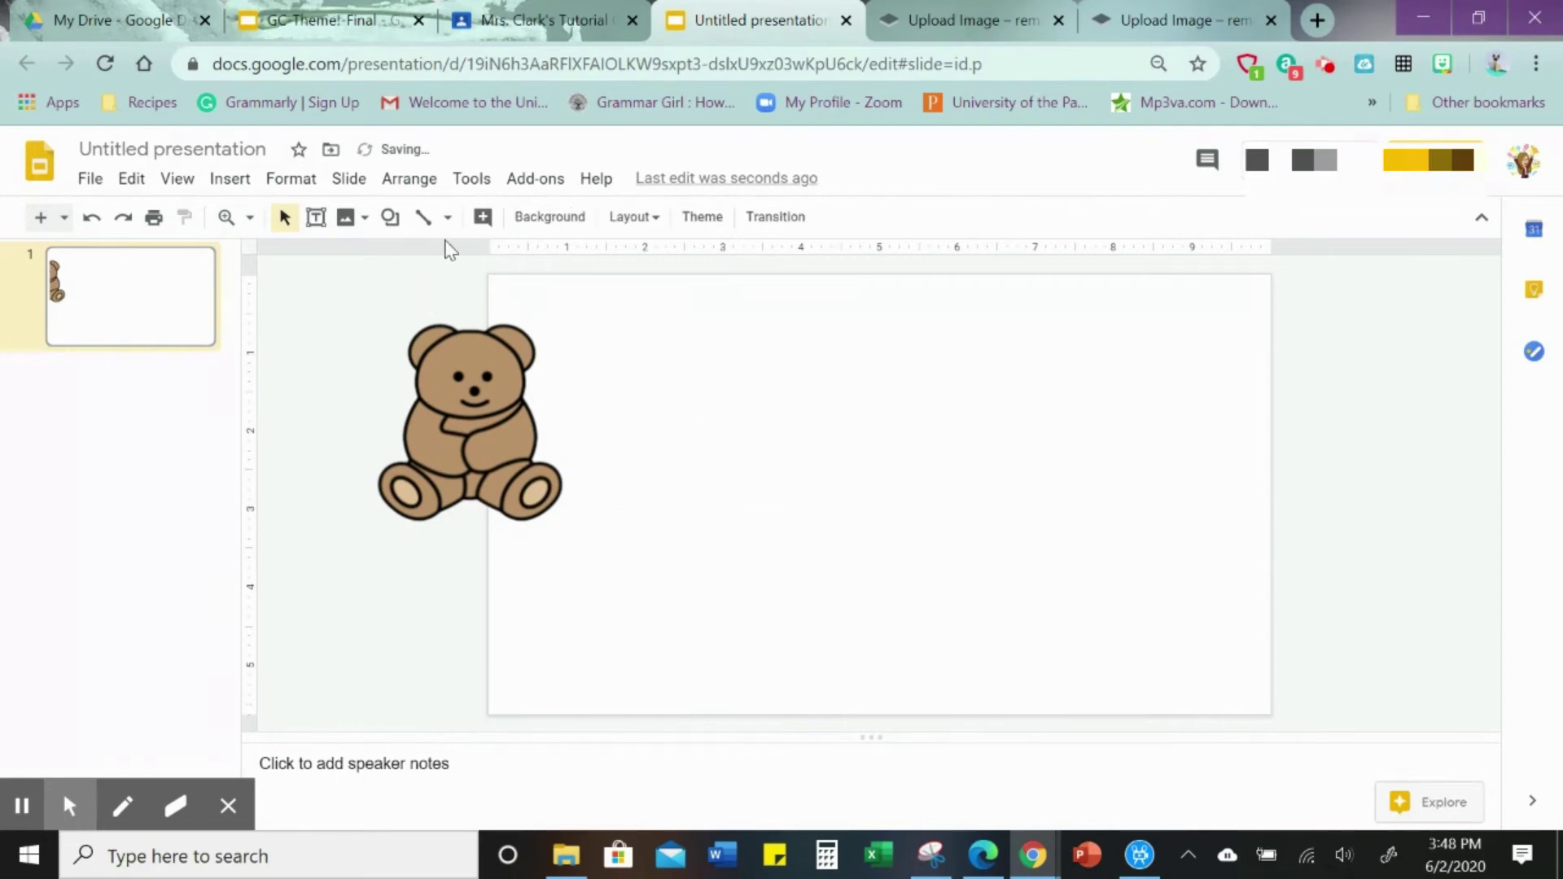
{"action": "left_click", "coordinate": [550, 217]}
Set the classroom clipart image from Google Image Search as the slide background.
{"action": "left_click", "coordinate": [851, 488]}
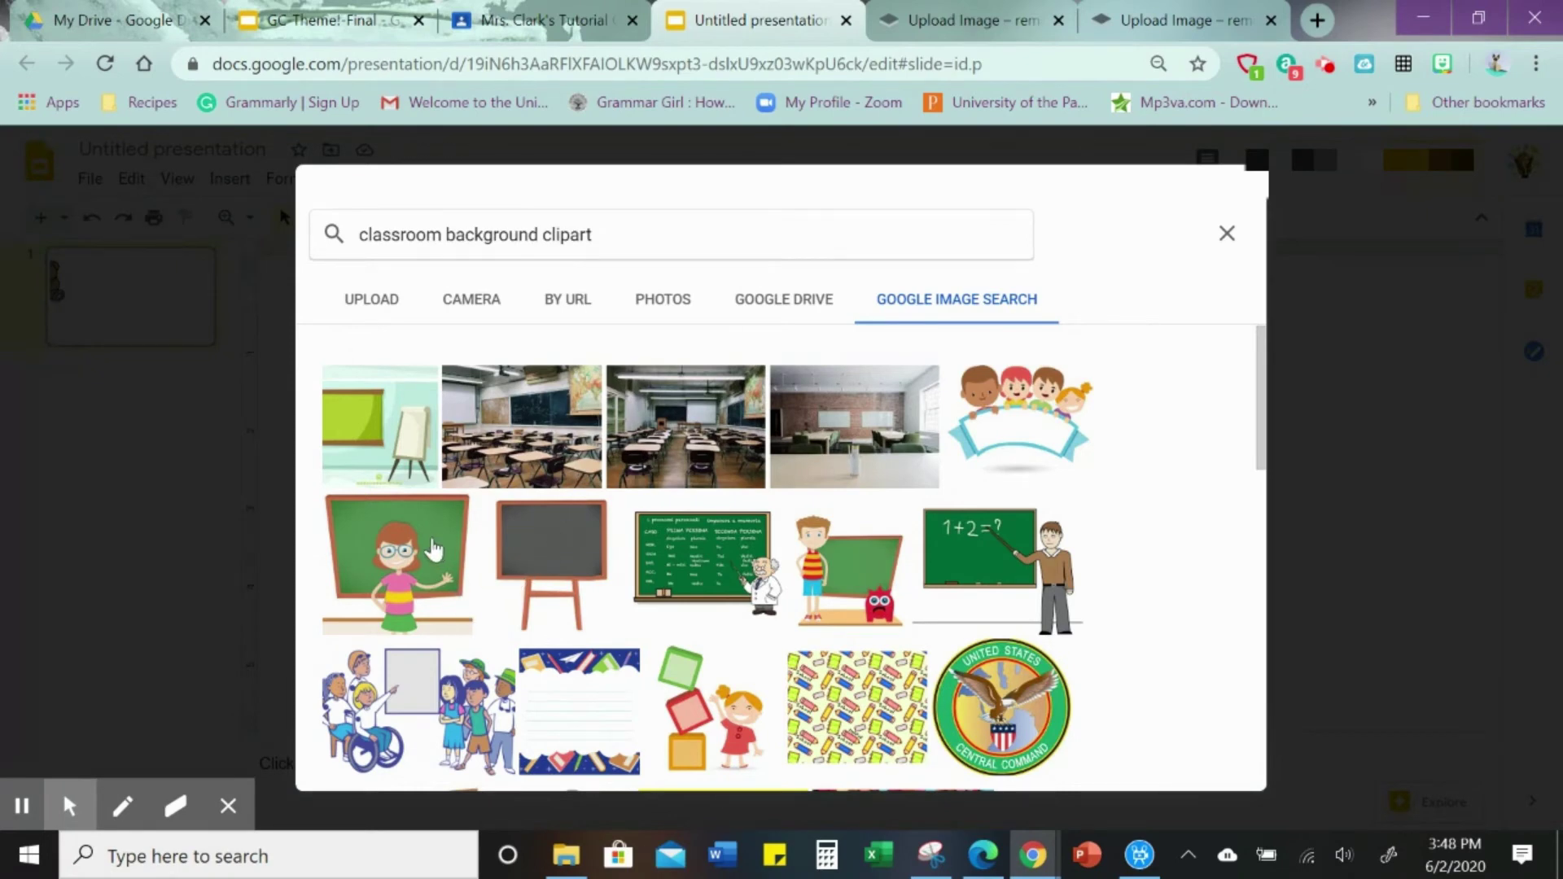
{"action": "double_click", "coordinate": [395, 454]}
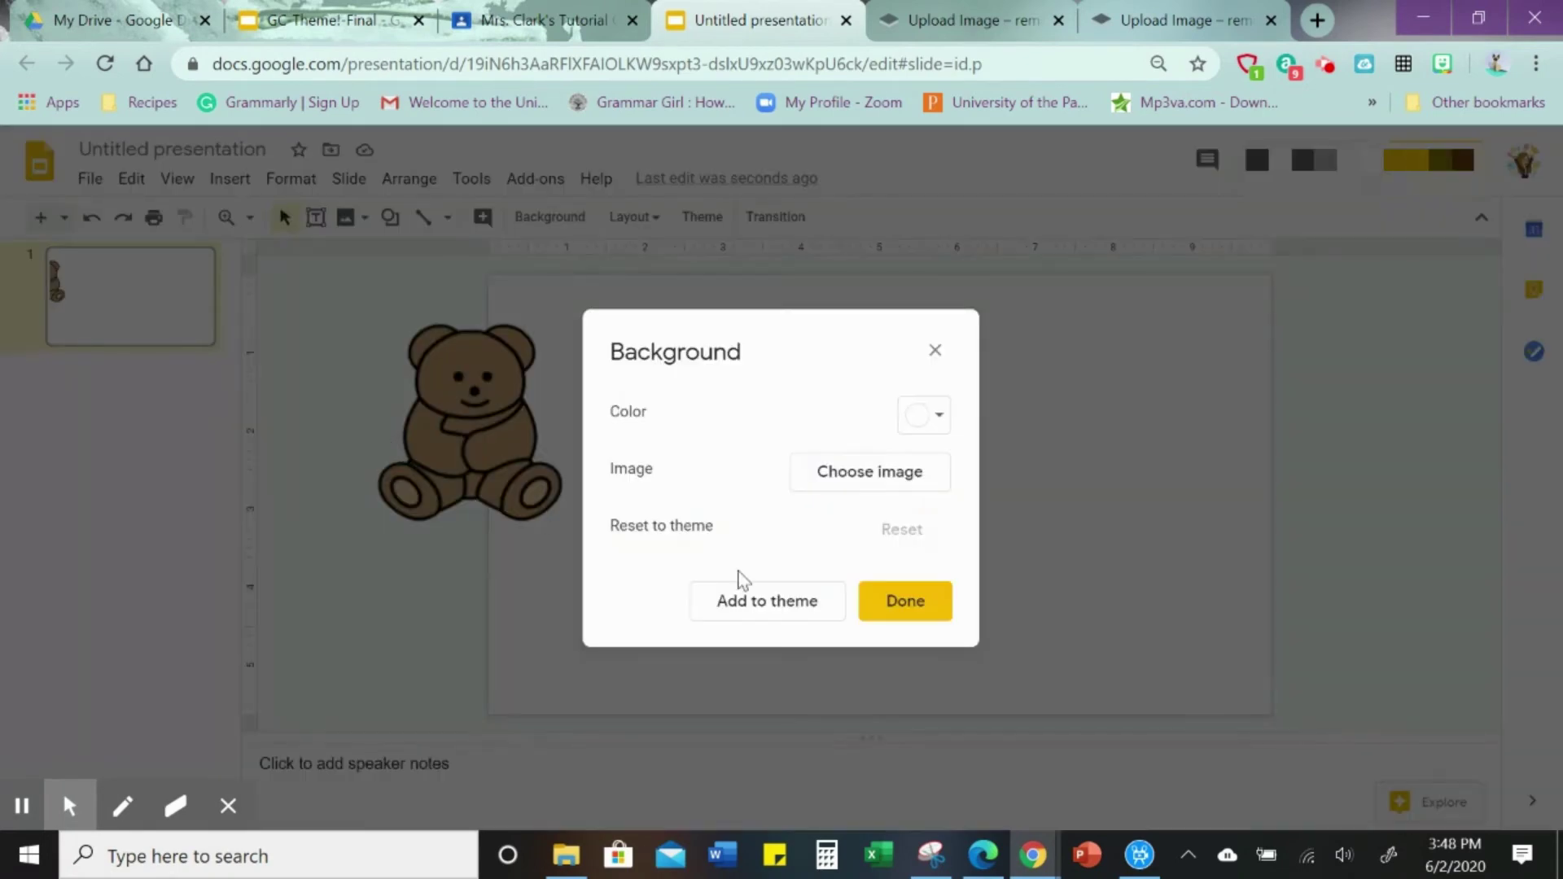
{"action": "left_click", "coordinate": [906, 601]}
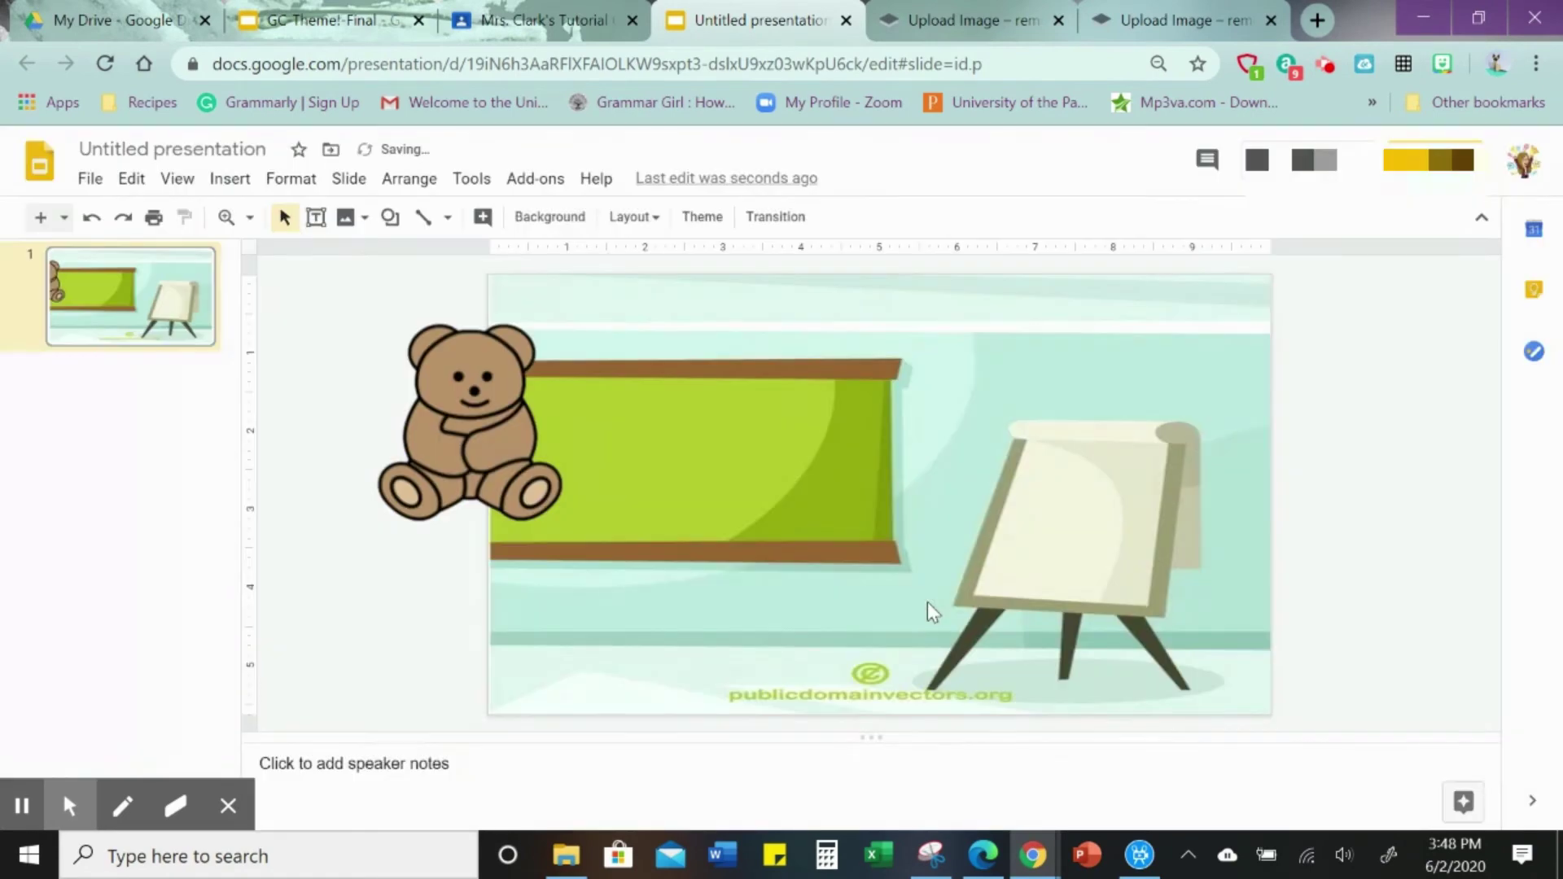
Shrink the teddy bear and place it at the slide's lower left.
{"action": "left_click_drag", "start_coordinate": [474, 445], "coordinate": [610, 576]}
{"action": "left_click_drag", "start_coordinate": [496, 447], "coordinate": [630, 569]}
{"action": "left_click_drag", "start_coordinate": [700, 645], "coordinate": [607, 649]}
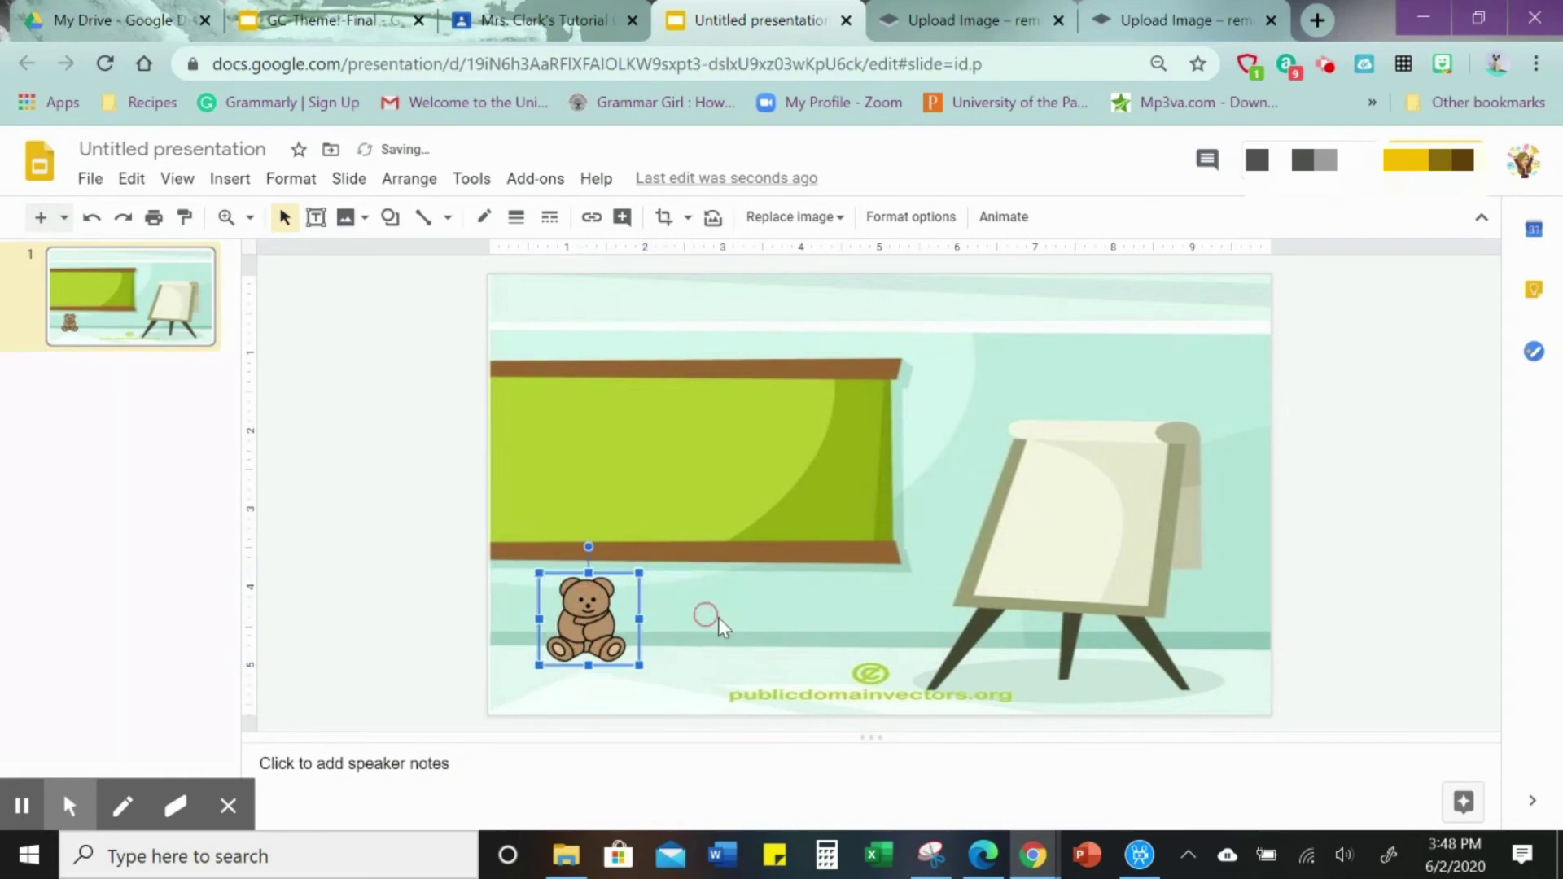
{"action": "left_click", "coordinate": [753, 613]}
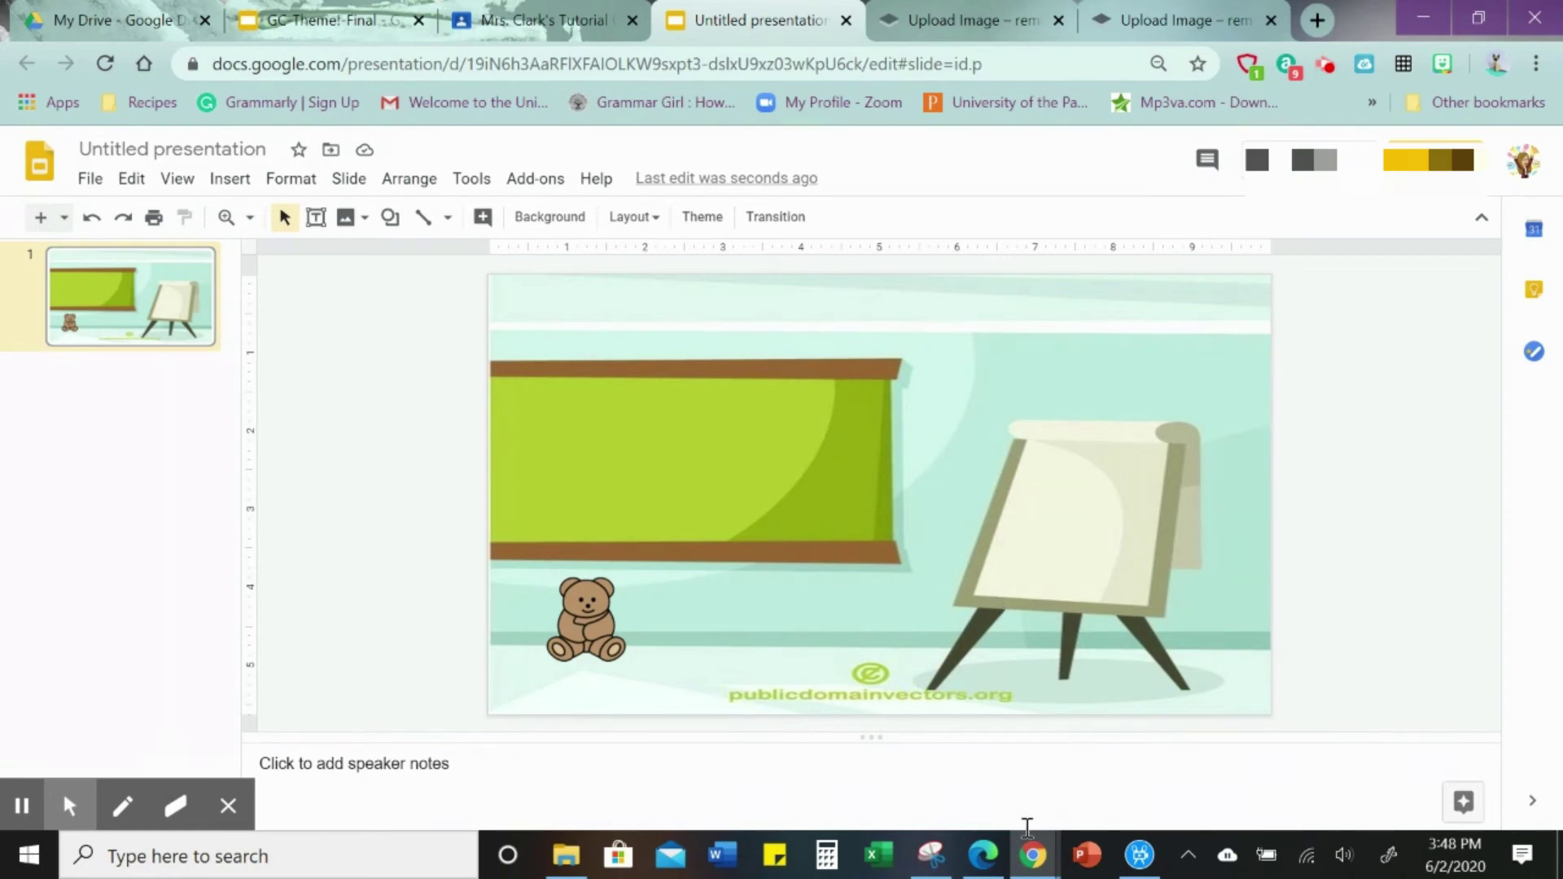
{"action": "left_click", "coordinate": [985, 855]}
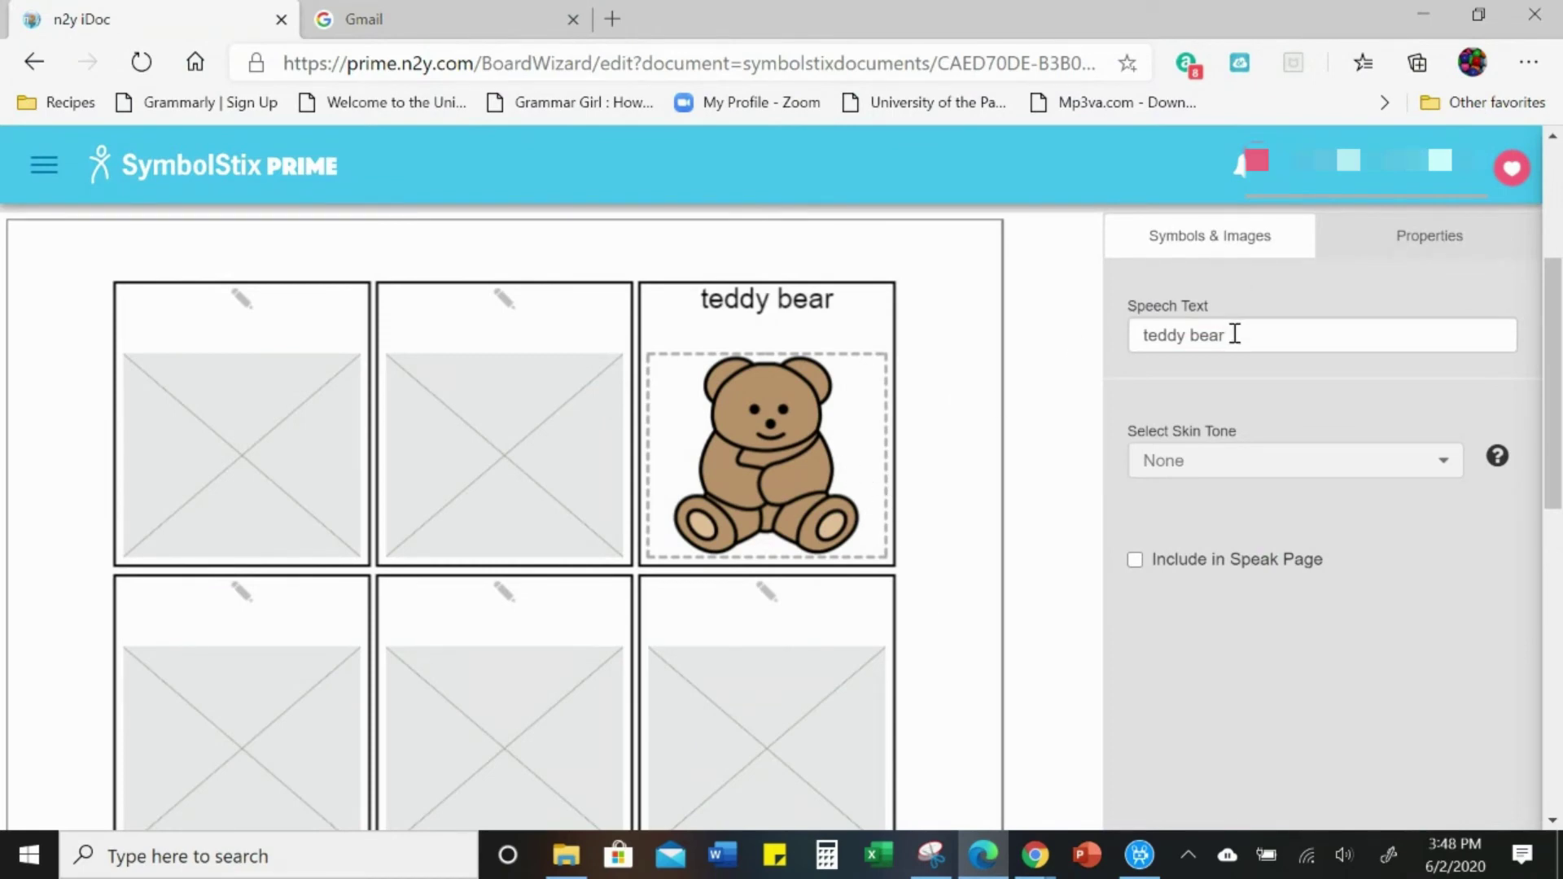
Snip the teddy bear cell on the SymbolStix board and copy the new snip.
{"action": "left_click", "coordinate": [864, 339]}
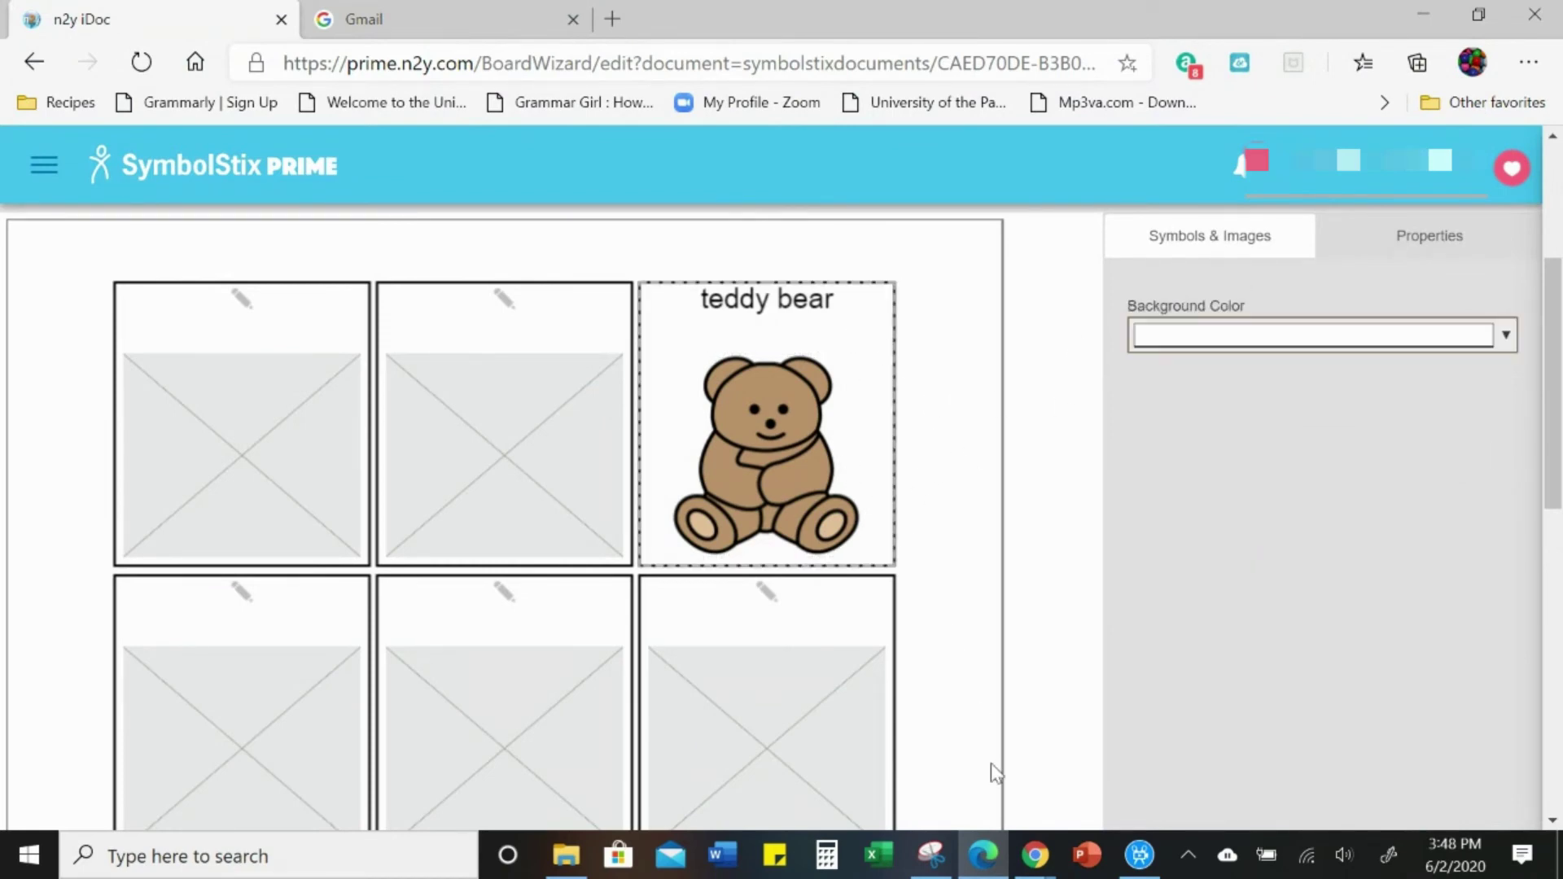
{"action": "left_click", "coordinate": [929, 857]}
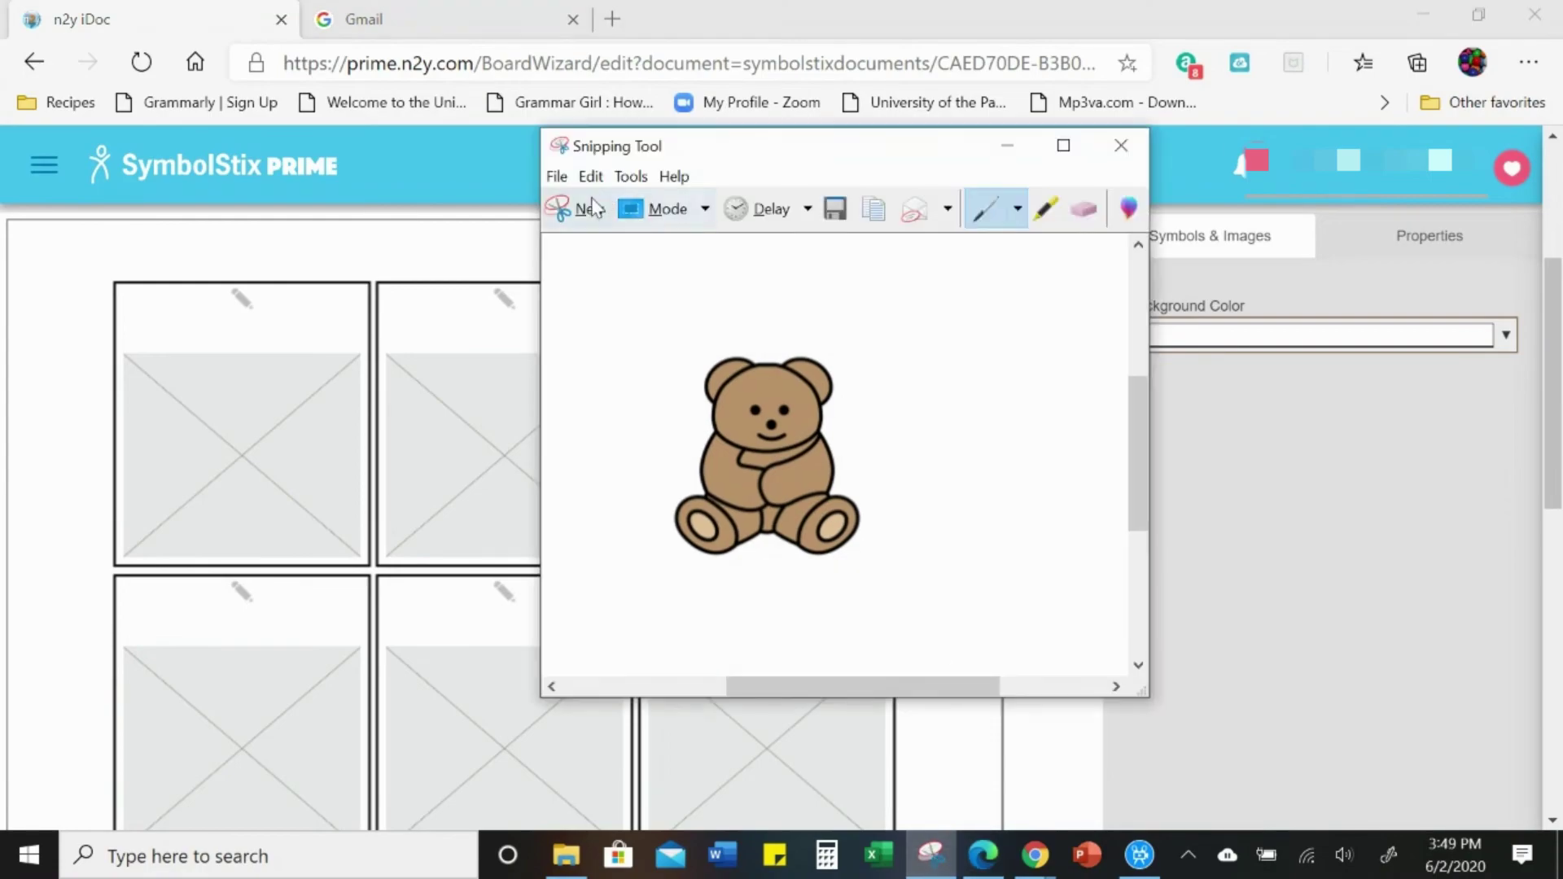
{"action": "left_click", "coordinate": [591, 217]}
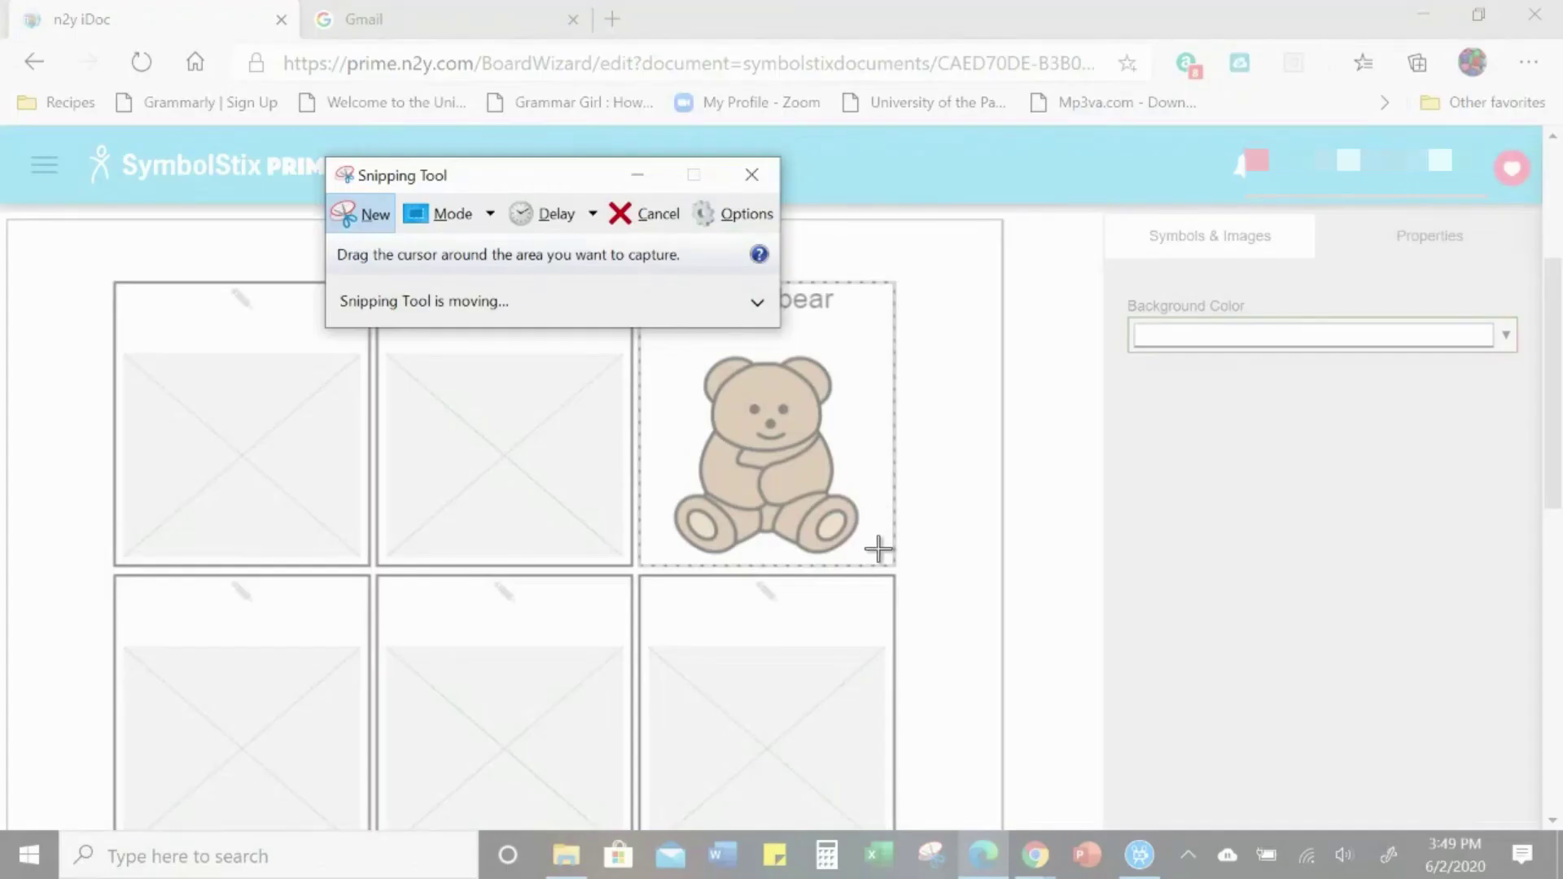
{"action": "left_click_drag", "start_coordinate": [886, 560], "coordinate": [649, 349]}
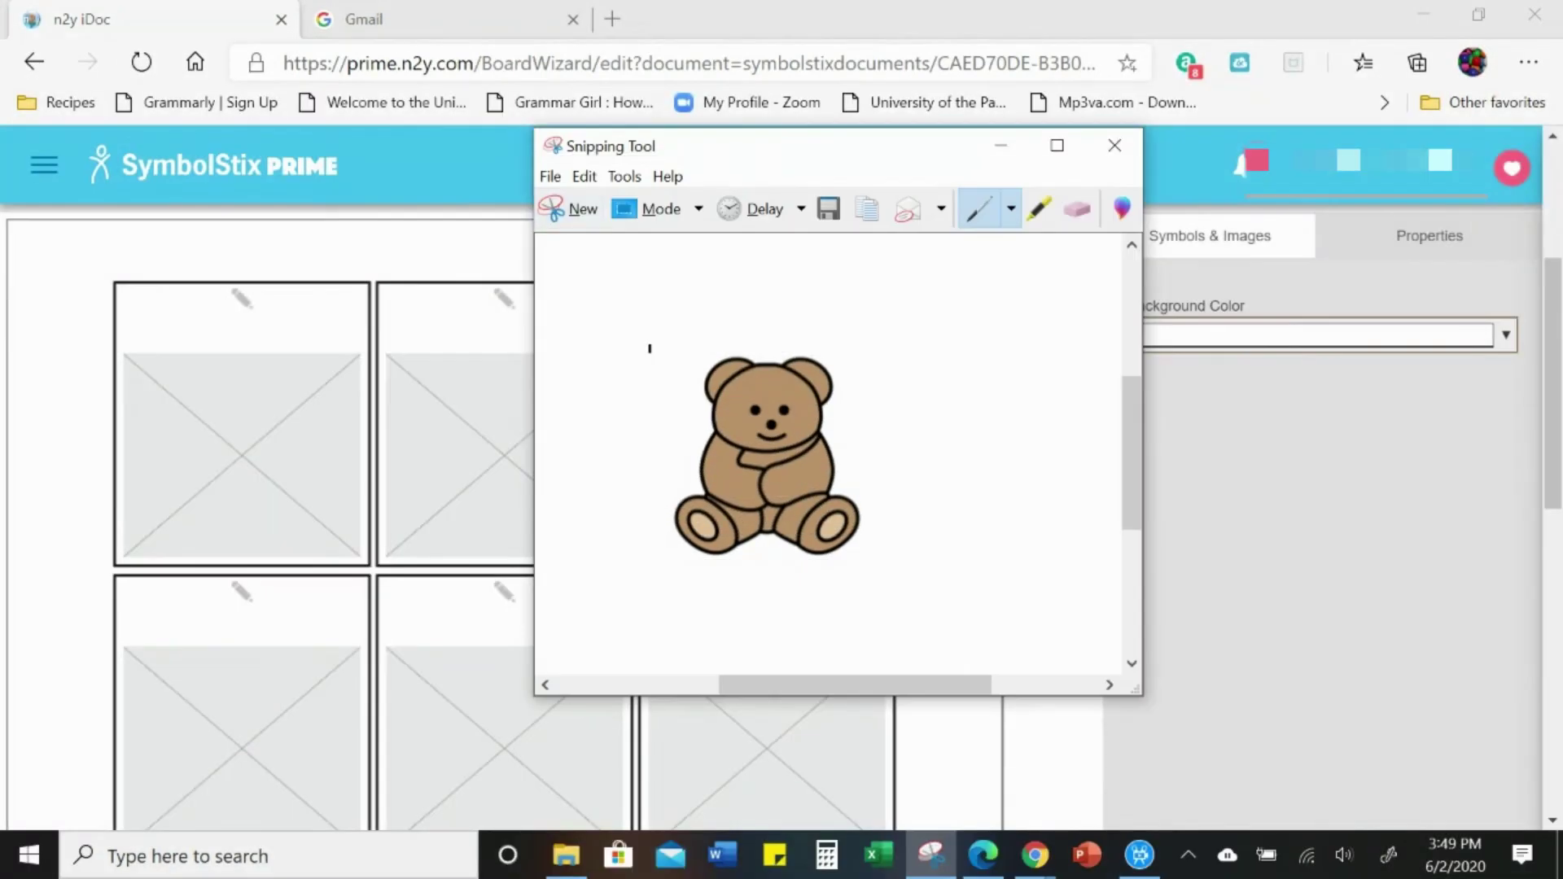
{"action": "right_click", "coordinate": [625, 452]}
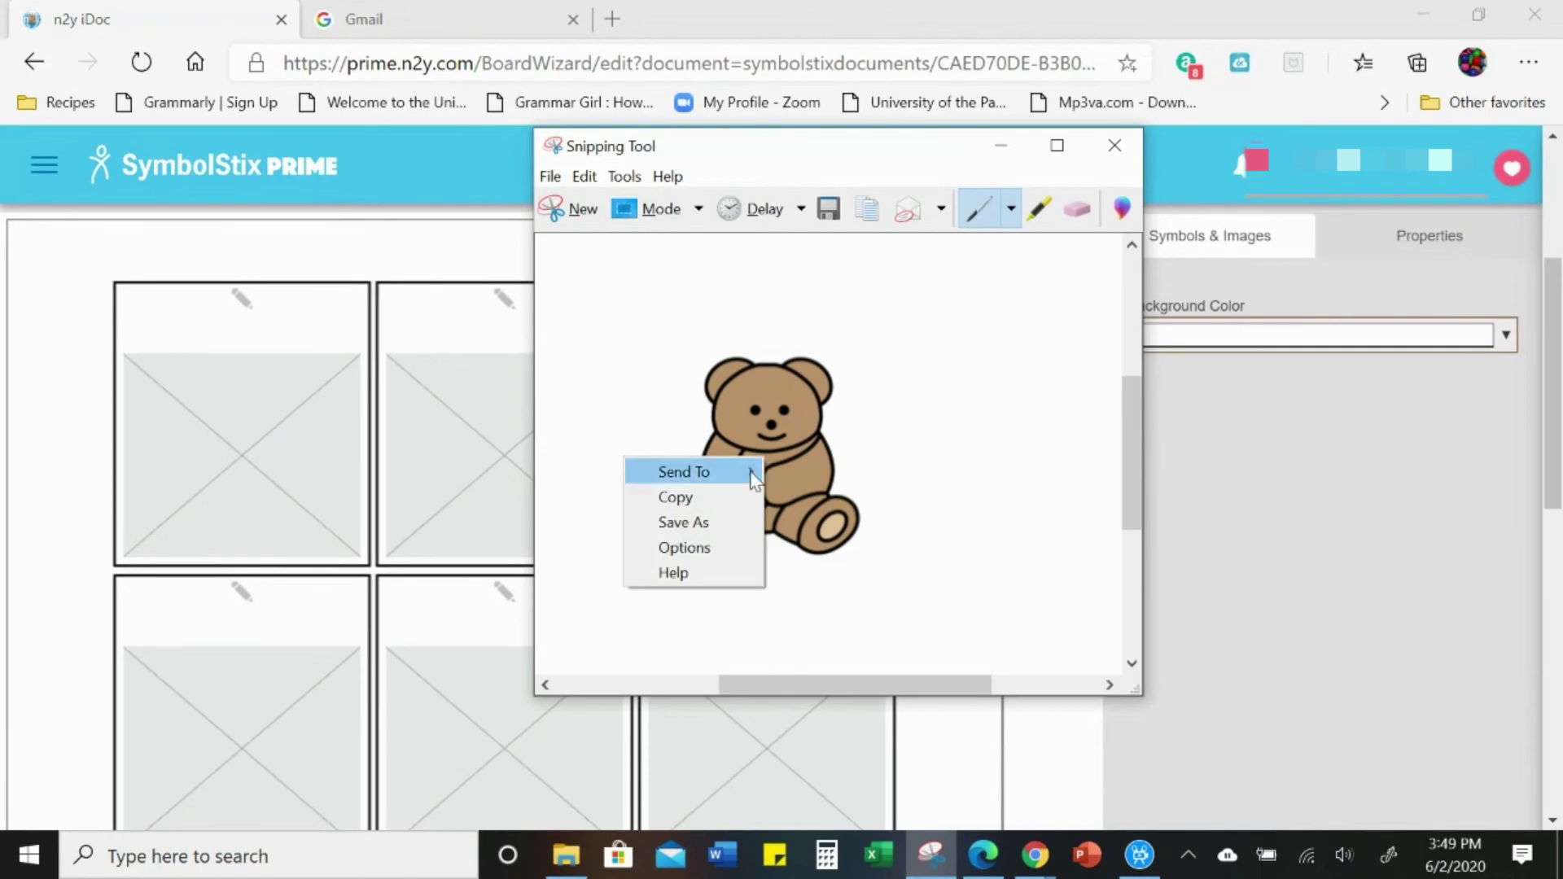
{"action": "left_click", "coordinate": [714, 498]}
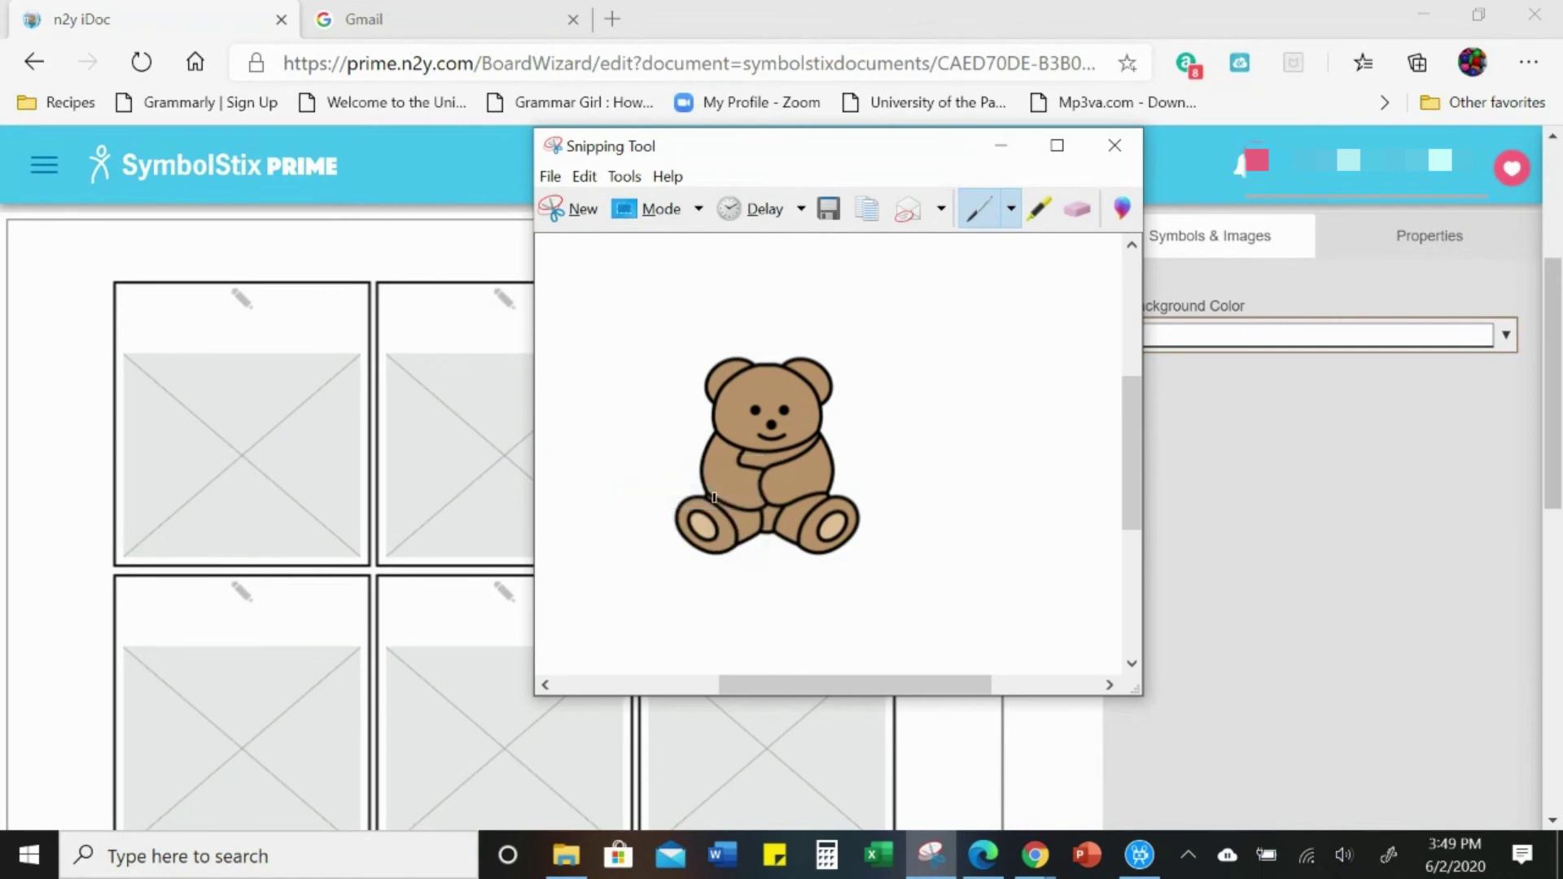
Go to the remove.bg page in Chrome.
{"action": "left_click", "coordinate": [1029, 875]}
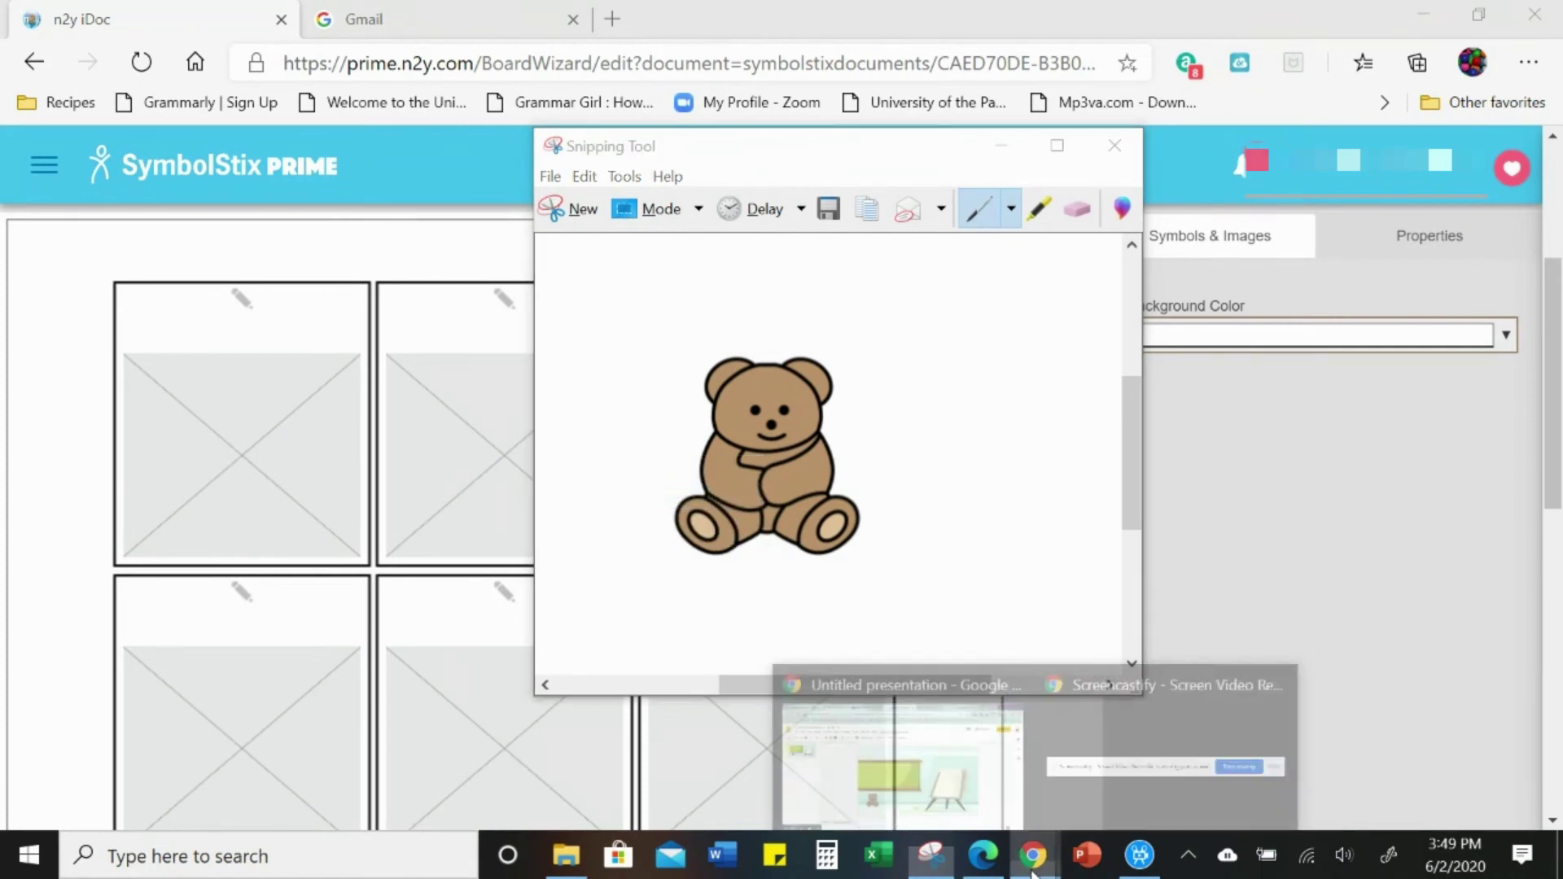
{"action": "left_click", "coordinate": [969, 773]}
{"action": "left_click", "coordinate": [1132, 21]}
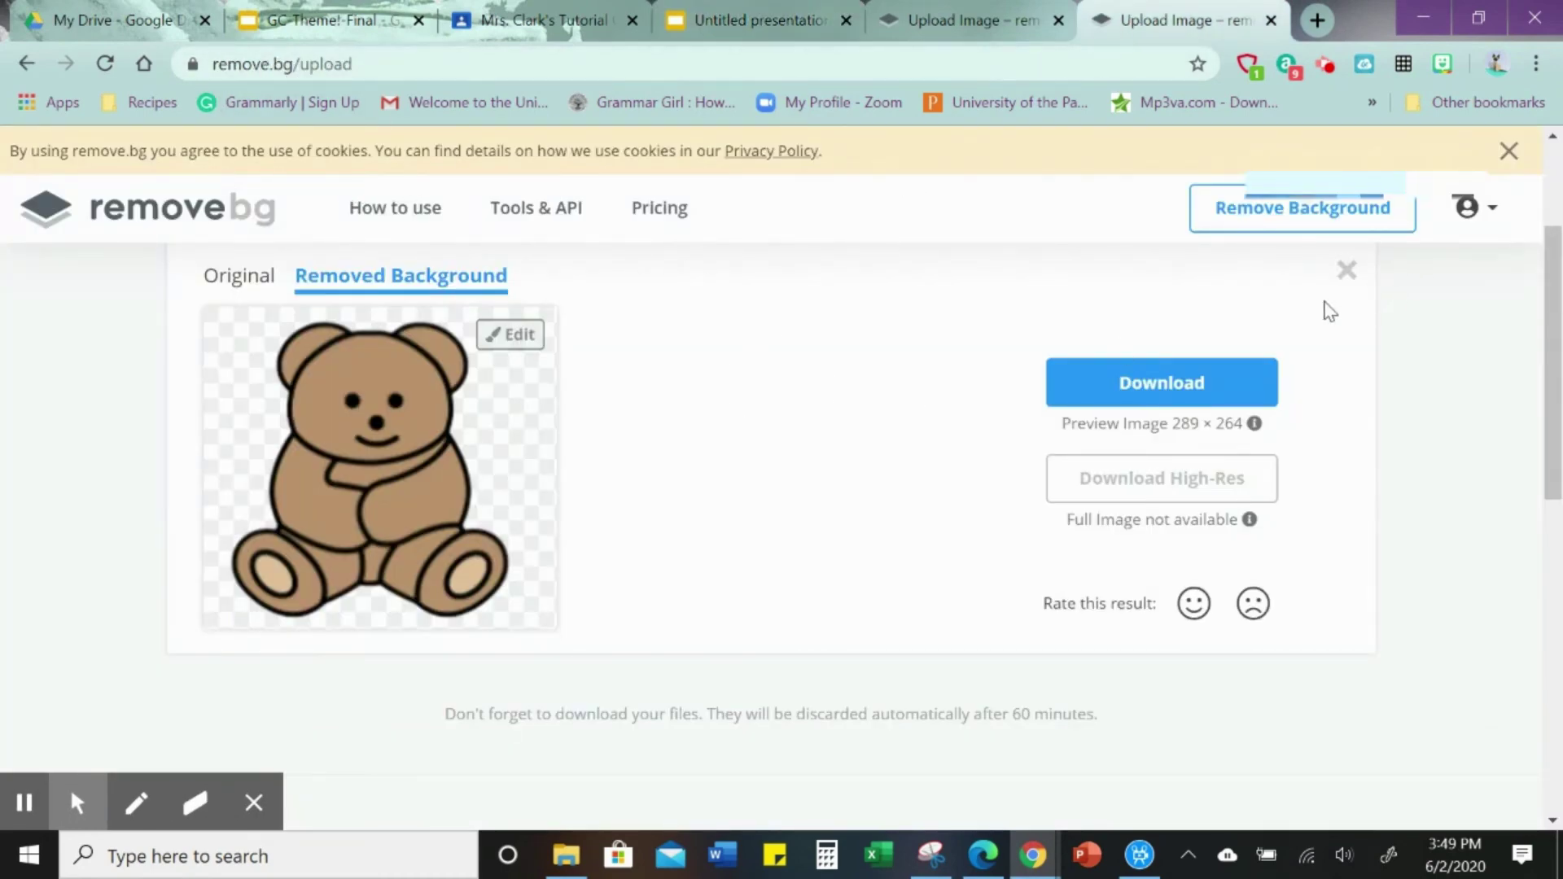
Clear the old result, paste the new bear snip, and download the background-free PNG.
{"action": "left_click", "coordinate": [1345, 271]}
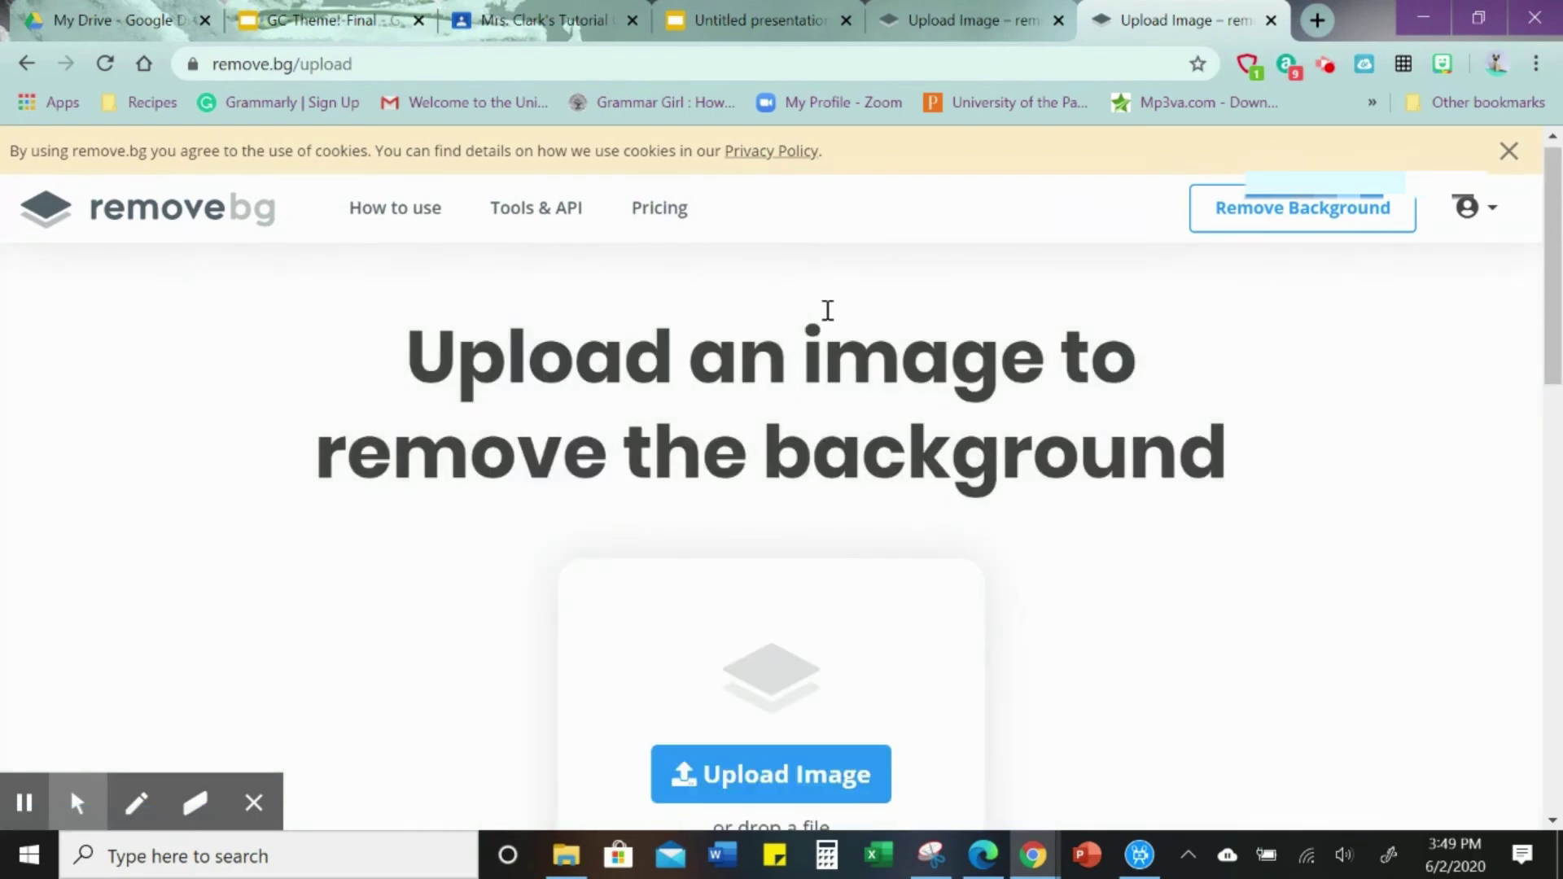
{"action": "key", "text": "ctrl+v"}
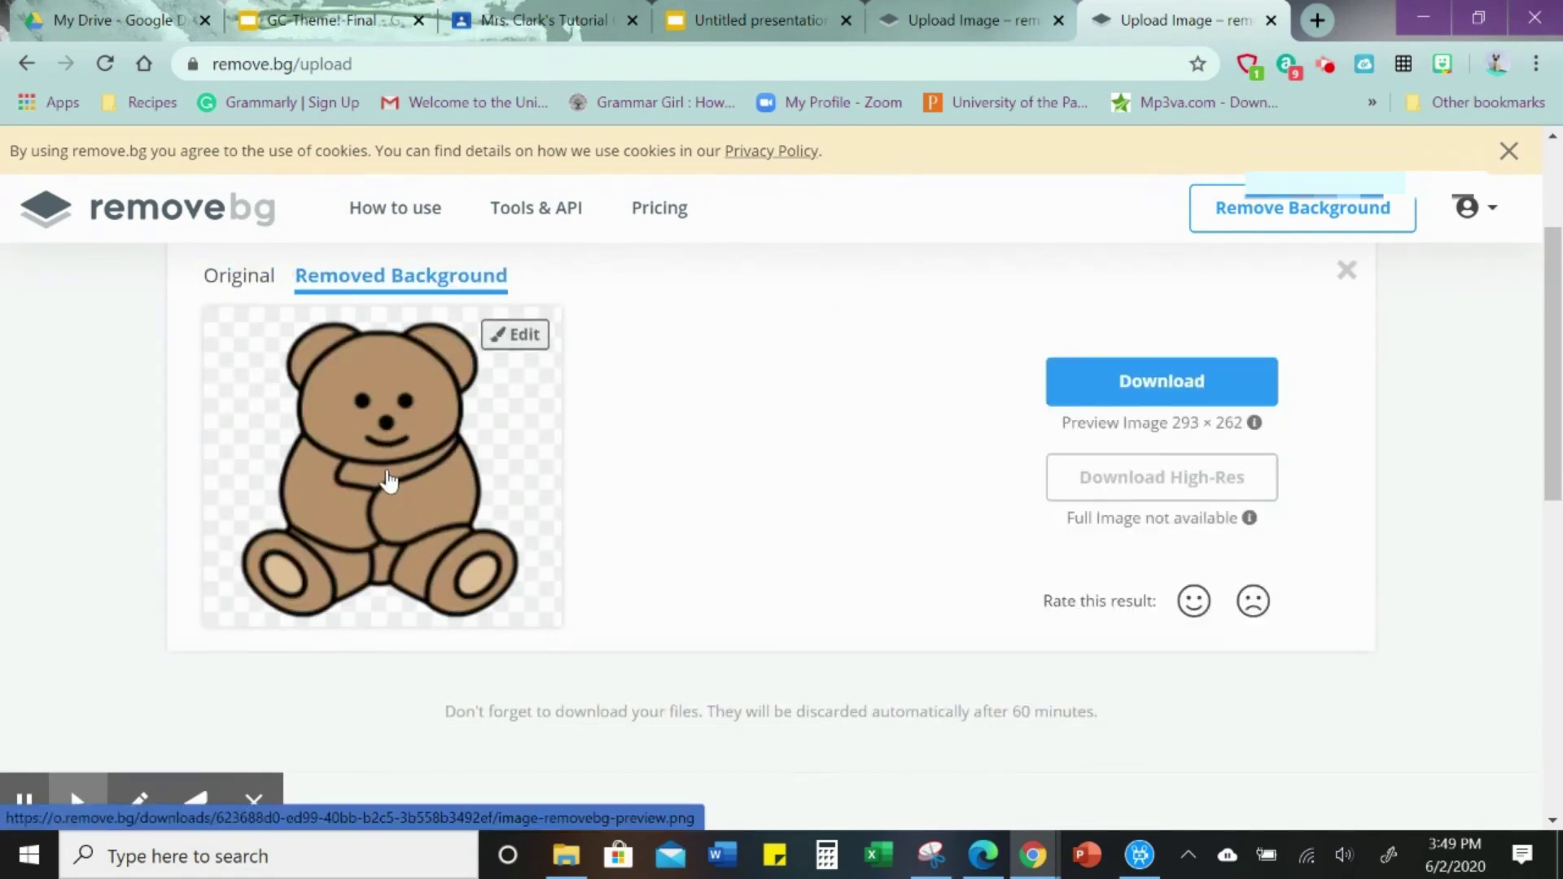
{"action": "left_click", "coordinate": [388, 477]}
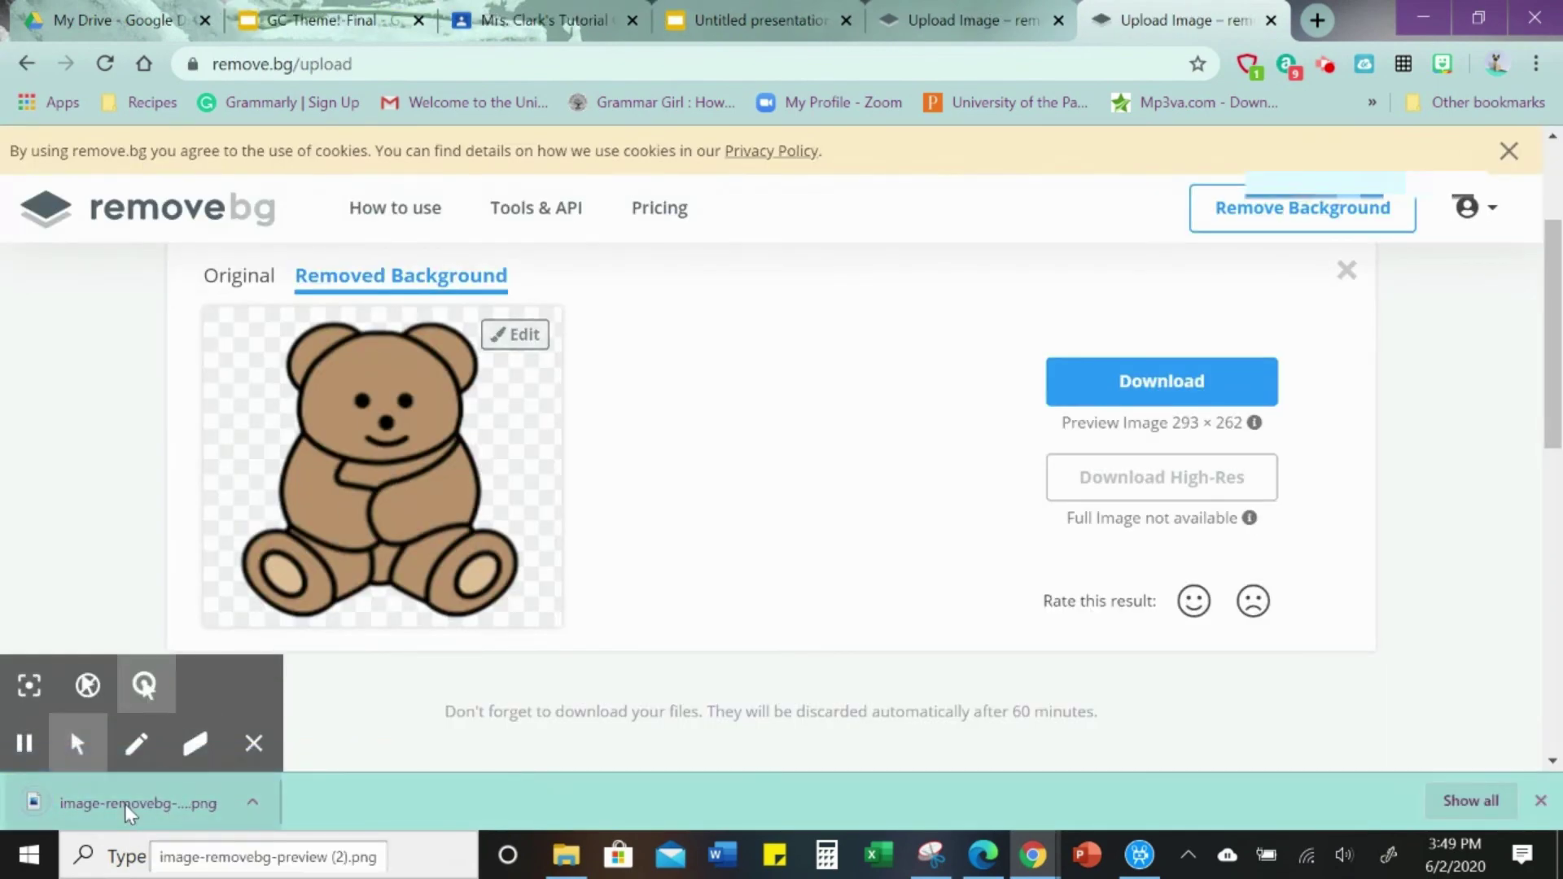
Drag 'image-removebg-preview (2).png' onto the slide and set it atop the green board.
{"action": "left_click", "coordinate": [787, 26]}
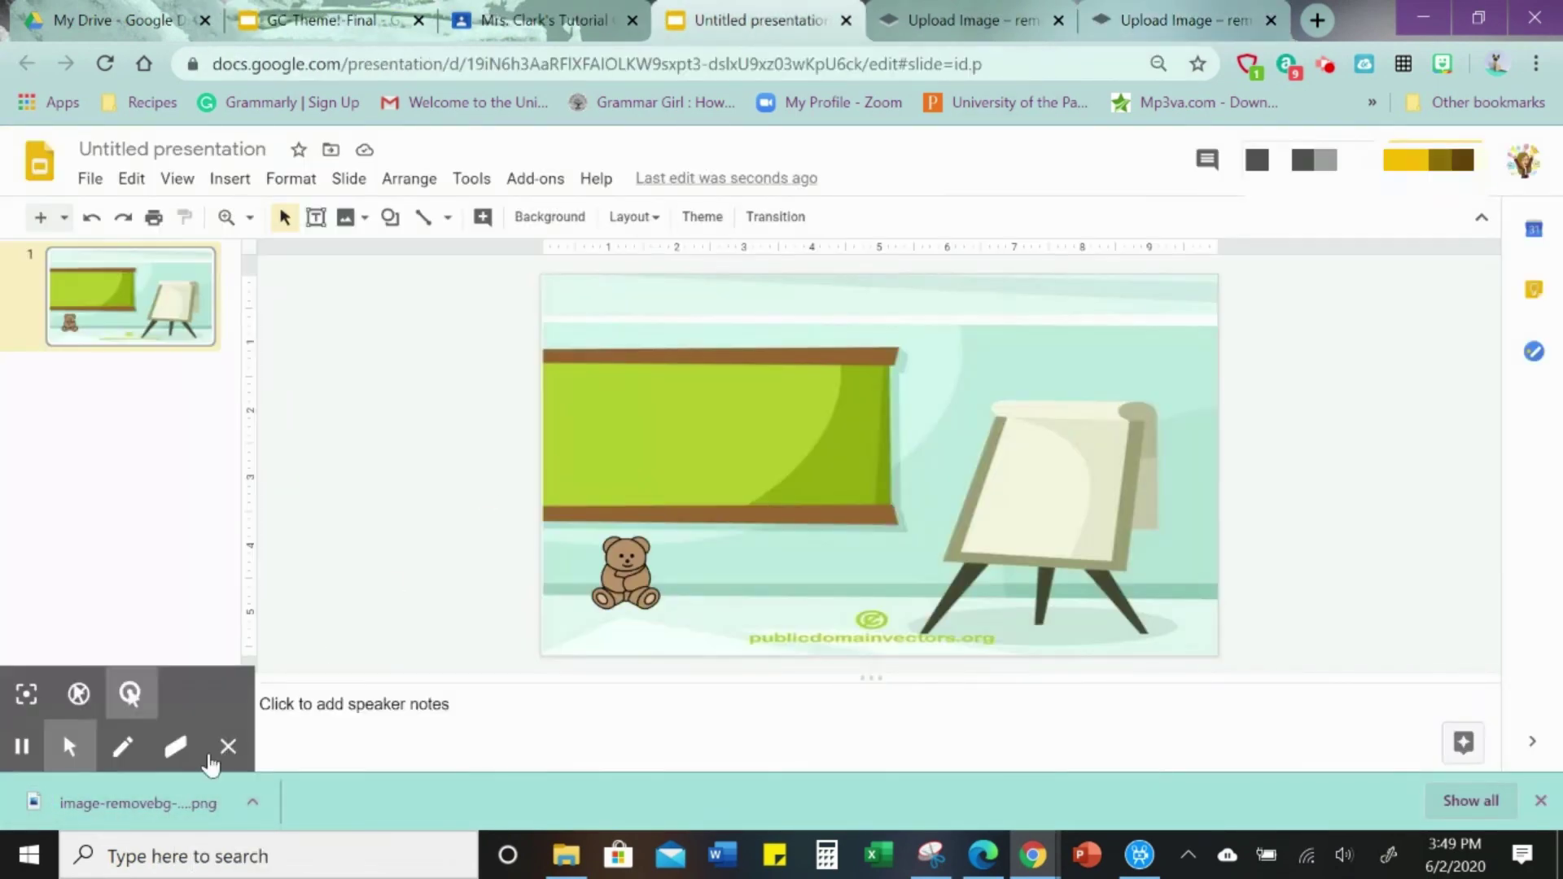
{"action": "left_click_drag", "start_coordinate": [128, 822], "coordinate": [472, 443]}
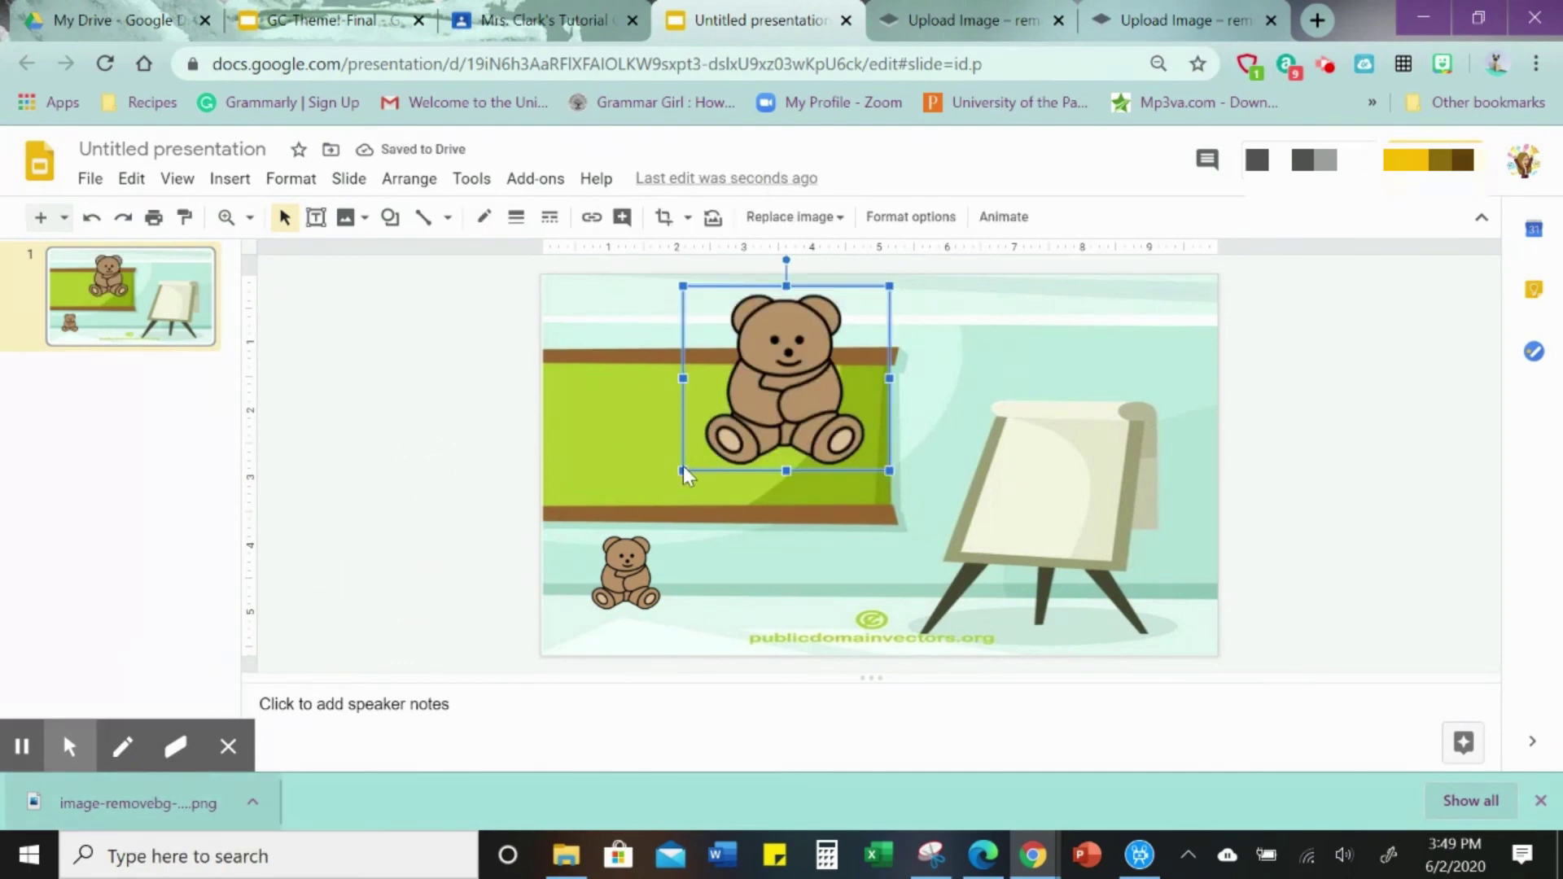
{"action": "left_click_drag", "start_coordinate": [697, 451], "coordinate": [764, 404]}
{"action": "left_click_drag", "start_coordinate": [698, 478], "coordinate": [729, 444]}
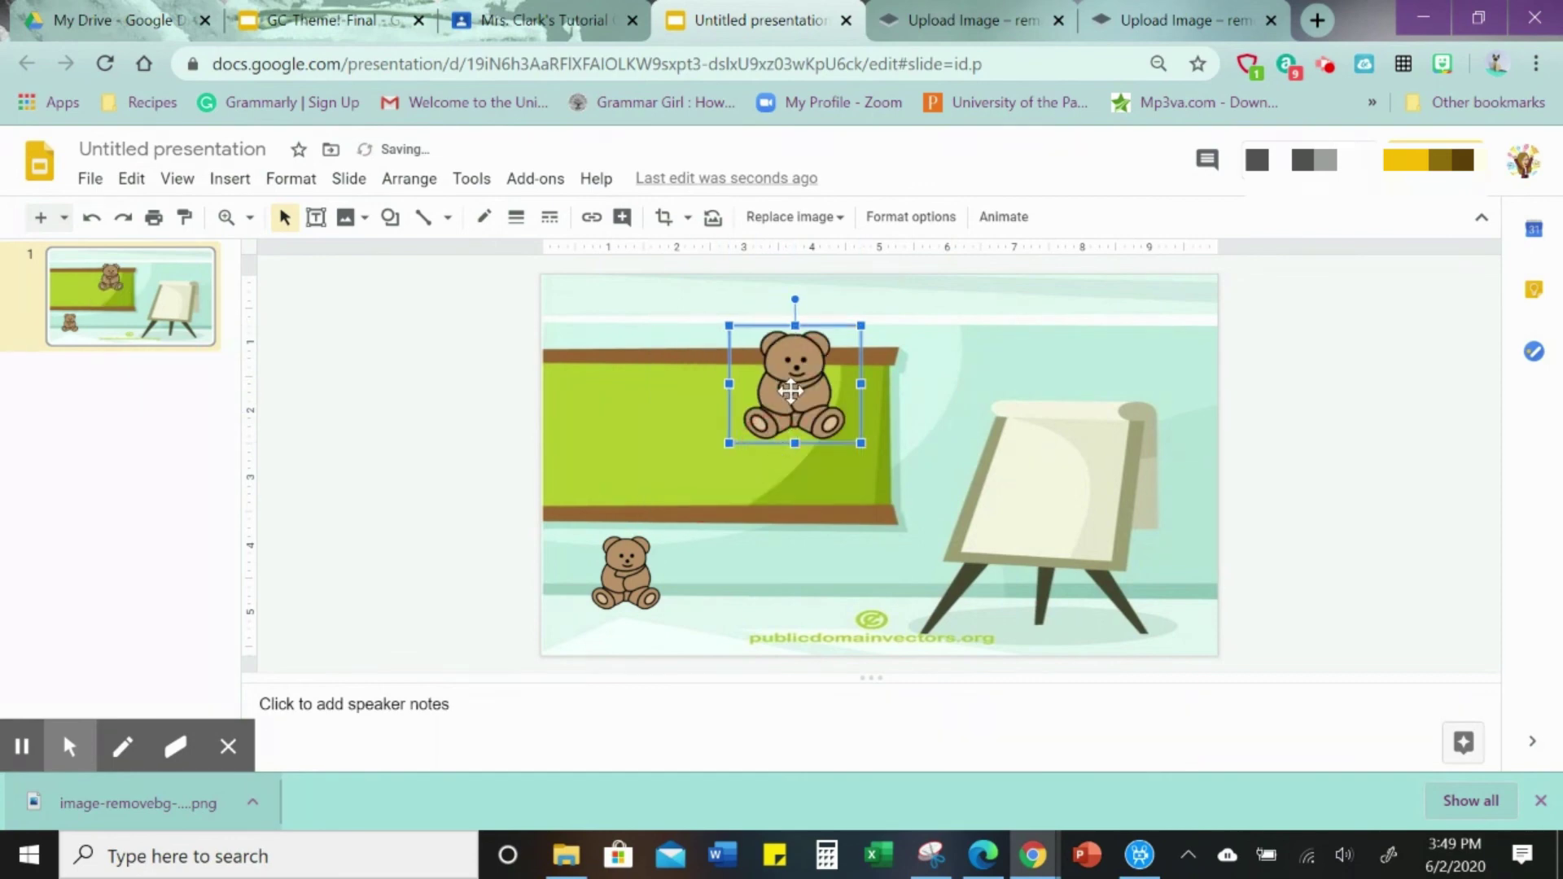